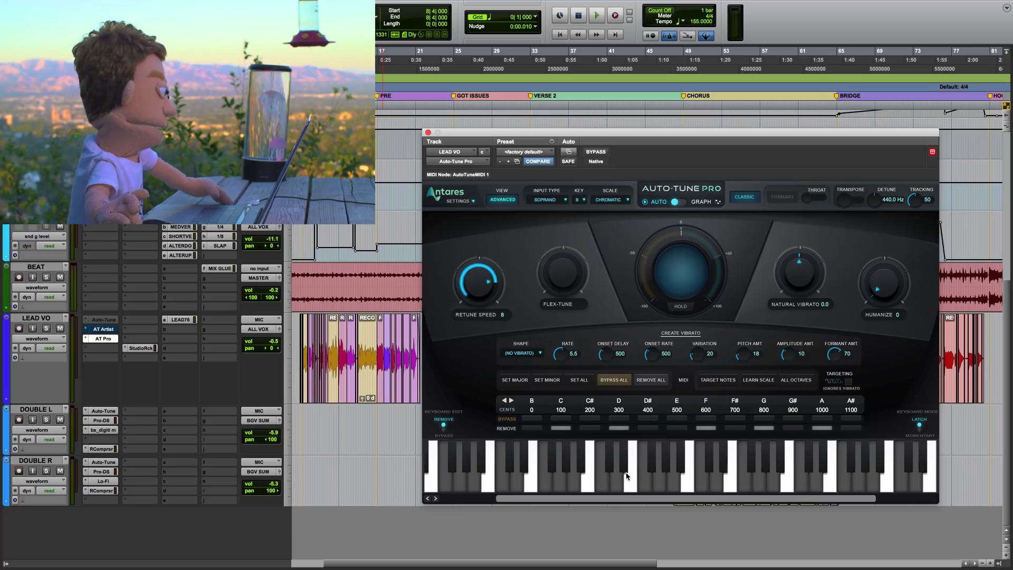
Try the Major scale in Auto-Tune Pro's basic view, and restore the Chromatic scale and Advanced view
click(489, 200)
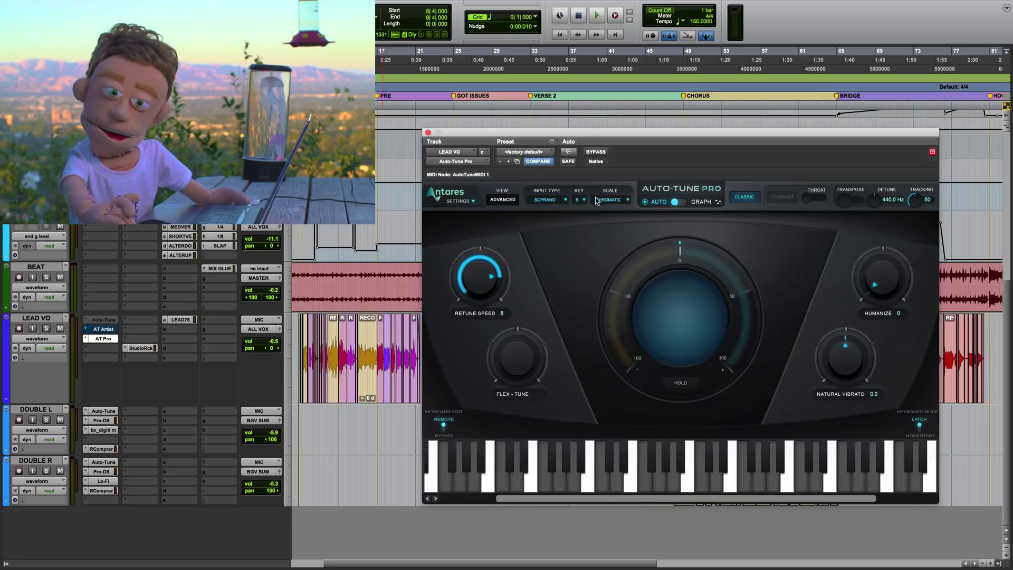
click(611, 200)
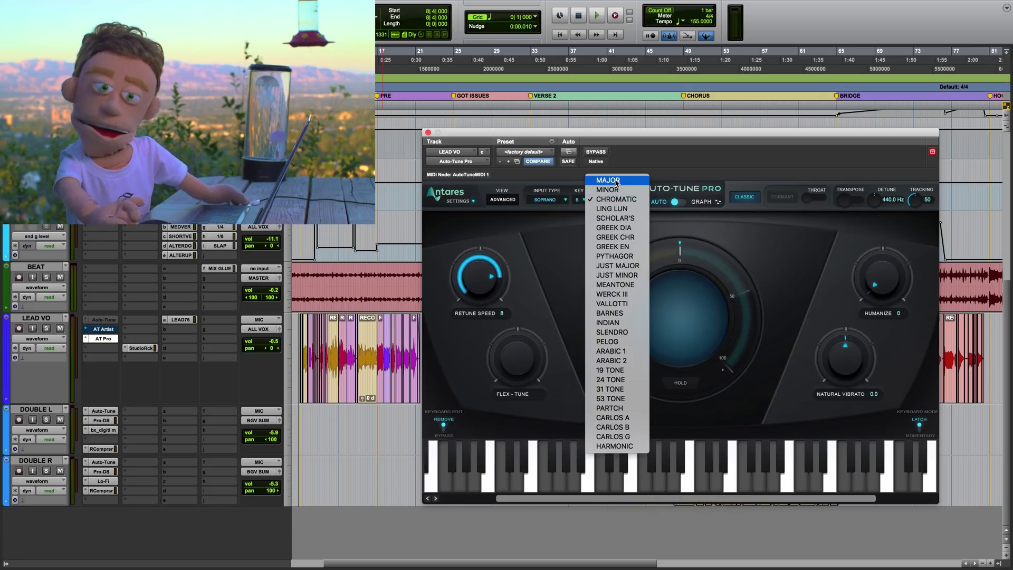
click(612, 181)
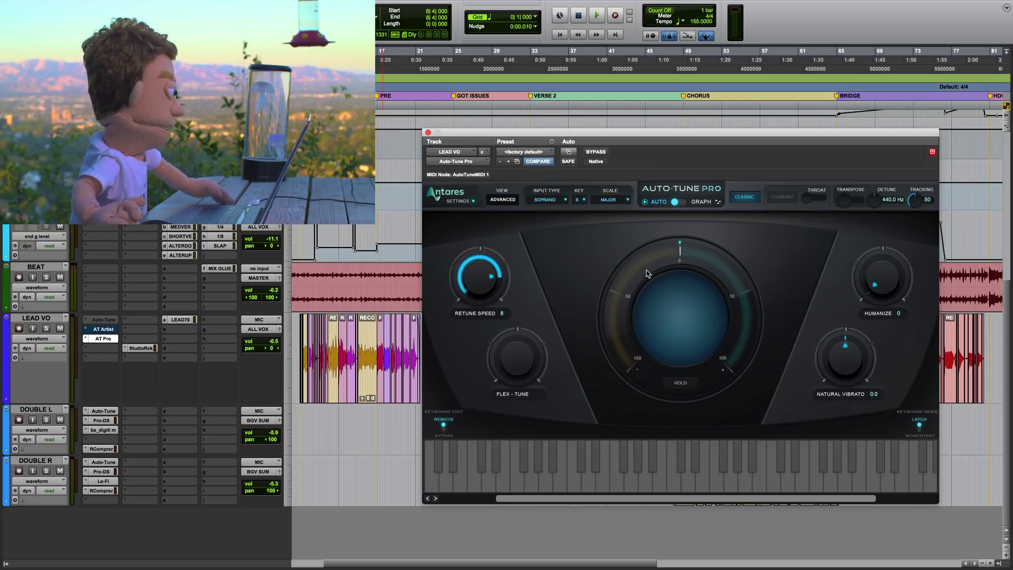
click(609, 199)
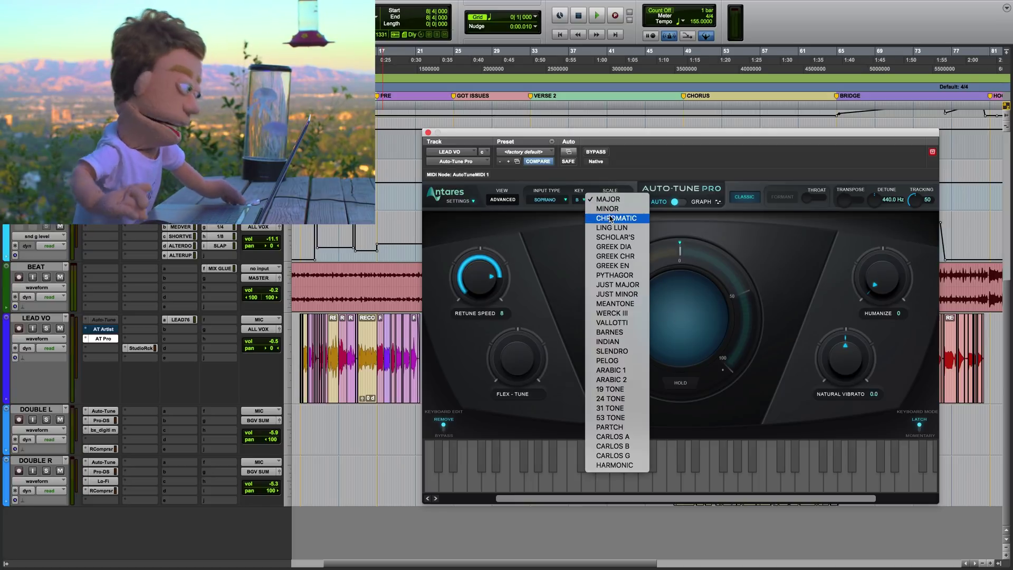
click(611, 218)
click(502, 200)
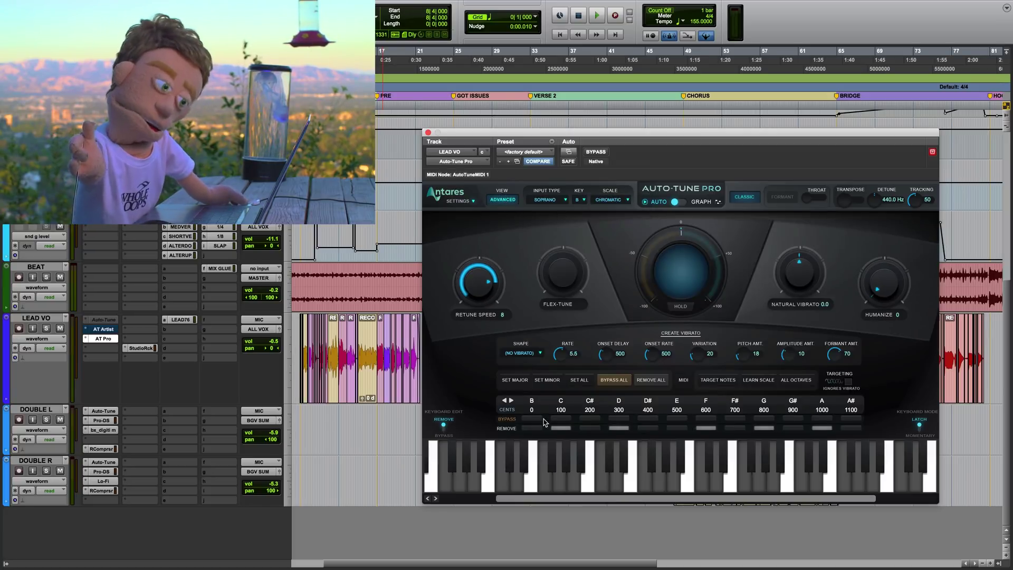
Play back the lead vocal through Auto-Tune Pro with the chromatic scale's custom note selection
key(space)
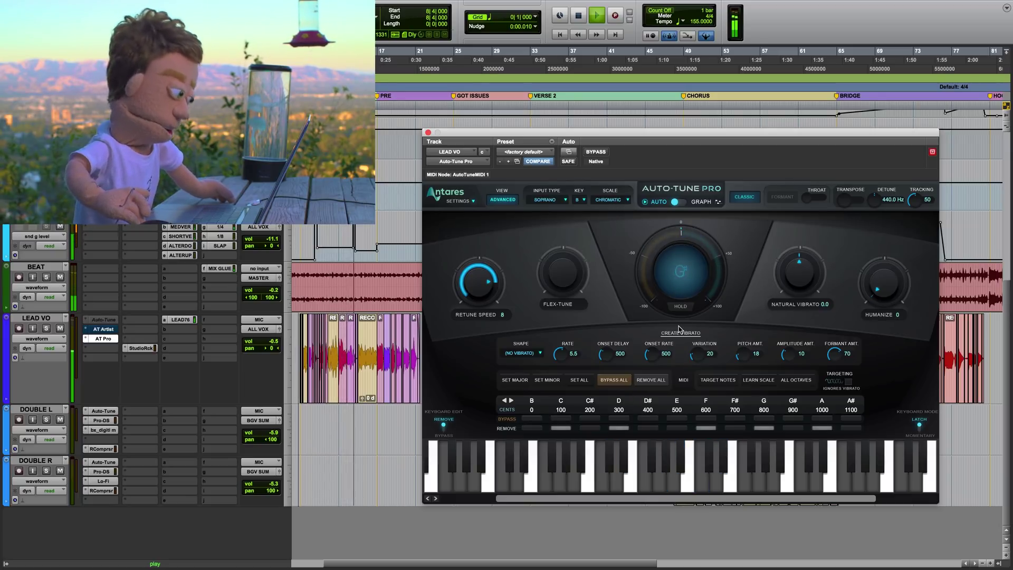
key(space)
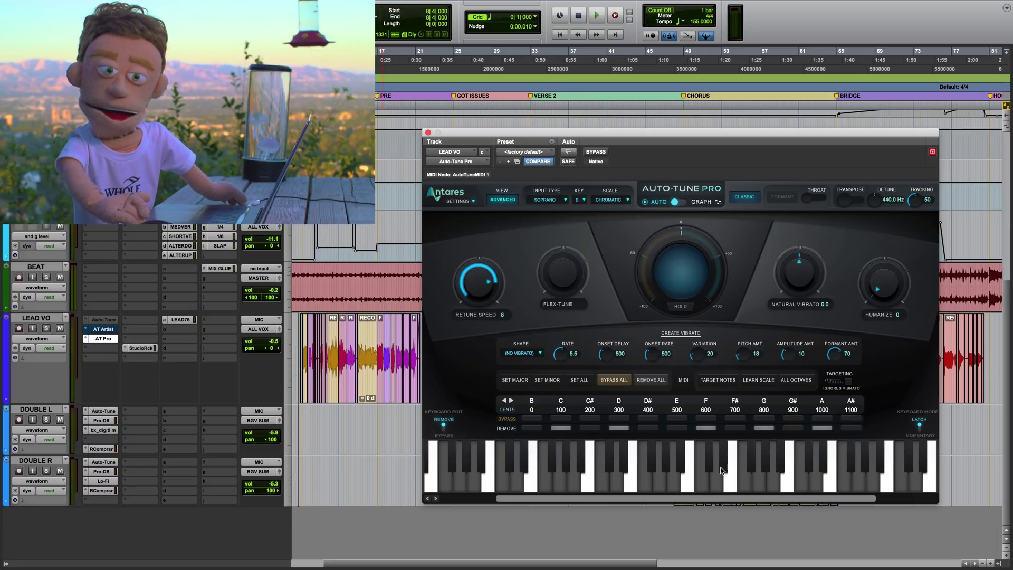
Try the Major scale in the Advanced view, and return the scale to Chromatic with the Advanced view showing
click(609, 201)
click(608, 181)
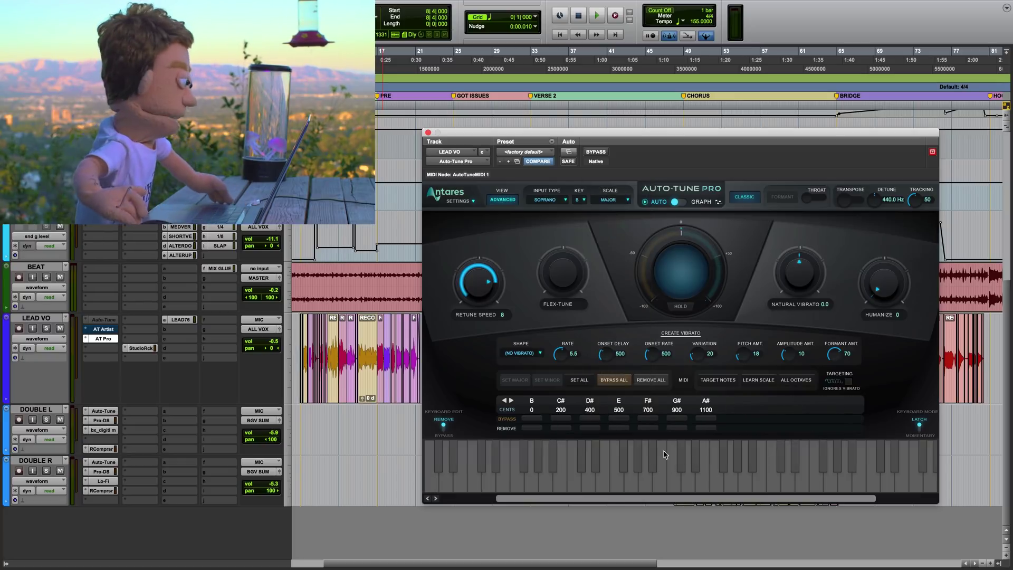
click(608, 199)
click(612, 198)
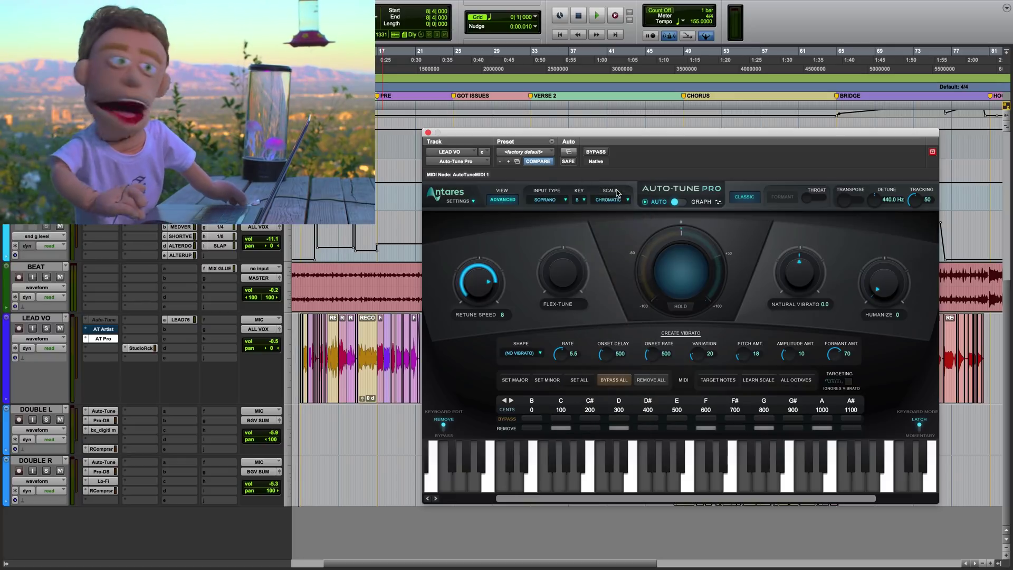
click(512, 202)
click(513, 203)
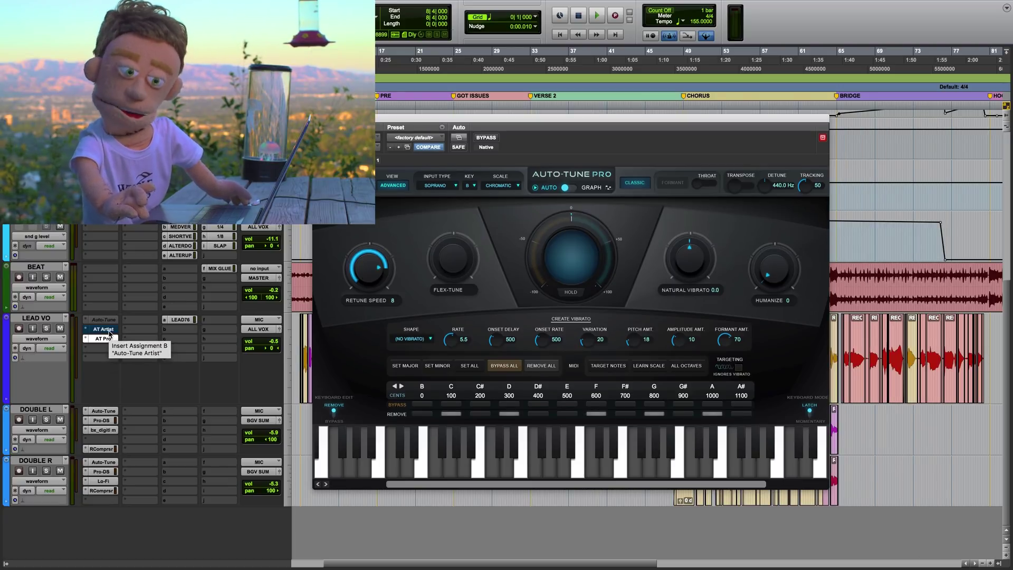
Reactivate the inactive UAD Auto-Tune Realtime insert on the LEAD VO track, with its plug-in window open
click(110, 320)
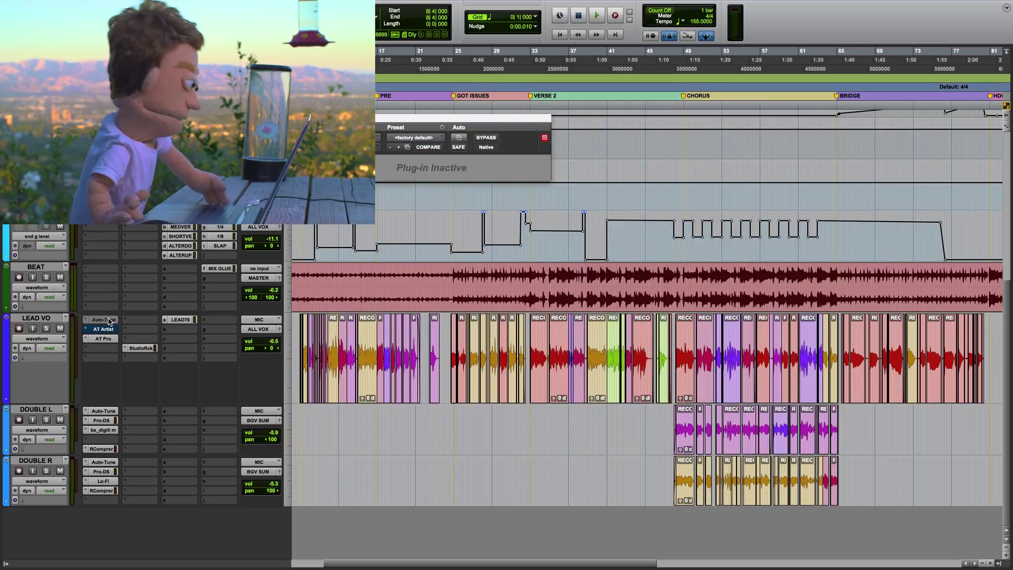
ctrl+super+click(109, 321)
ctrl+super+click(110, 320)
ctrl+super+click(110, 320)
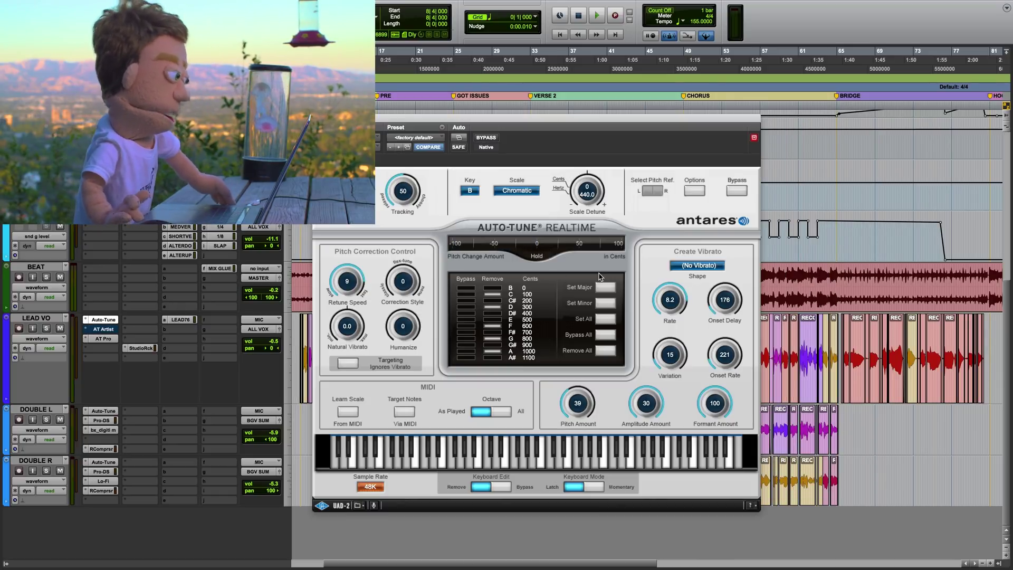
View and close AT Pro on the LEAD VO track, and make its insert inactive and active again
click(102, 332)
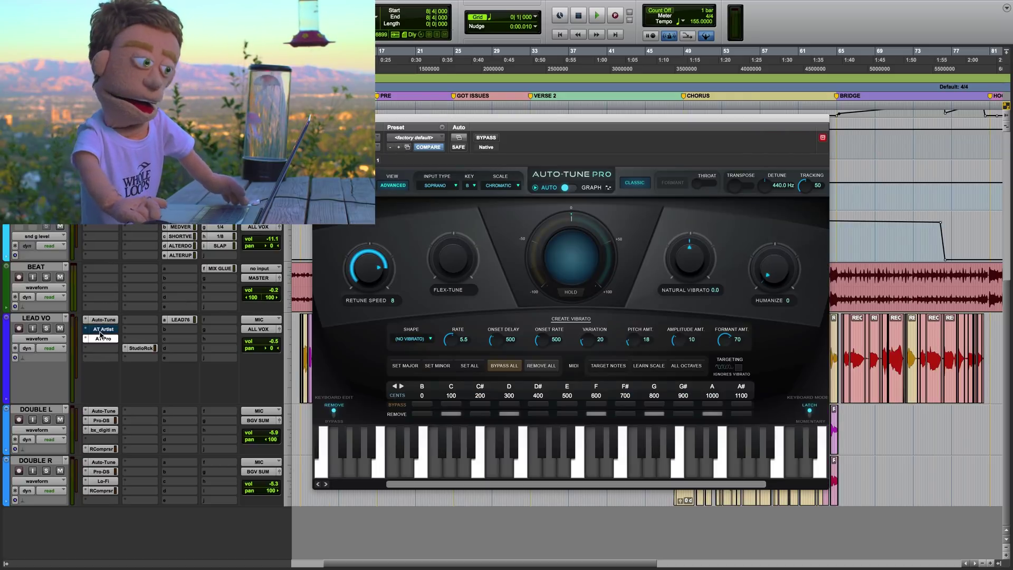
click(101, 334)
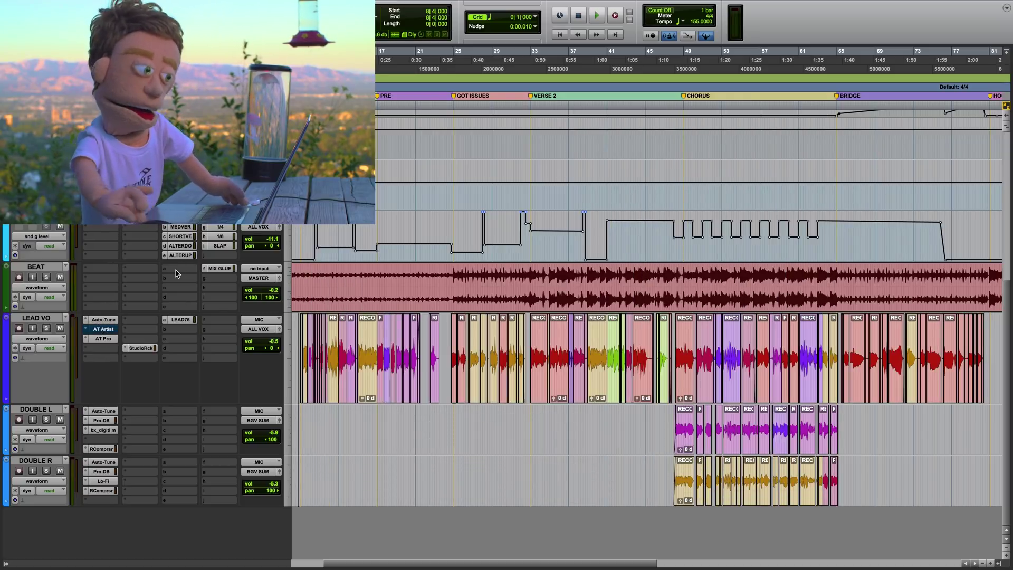
ctrl+super+click(110, 338)
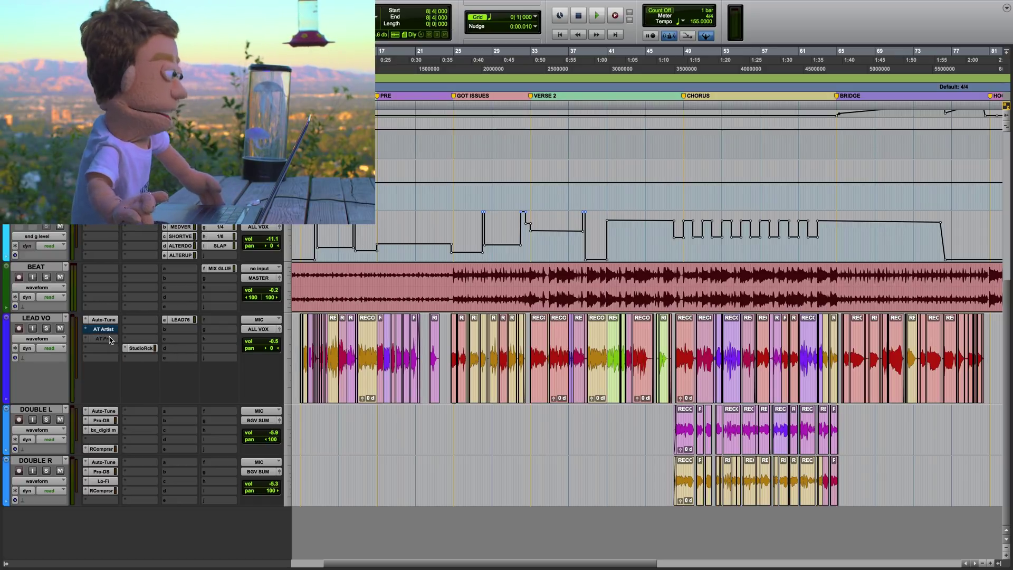
ctrl+super+click(110, 338)
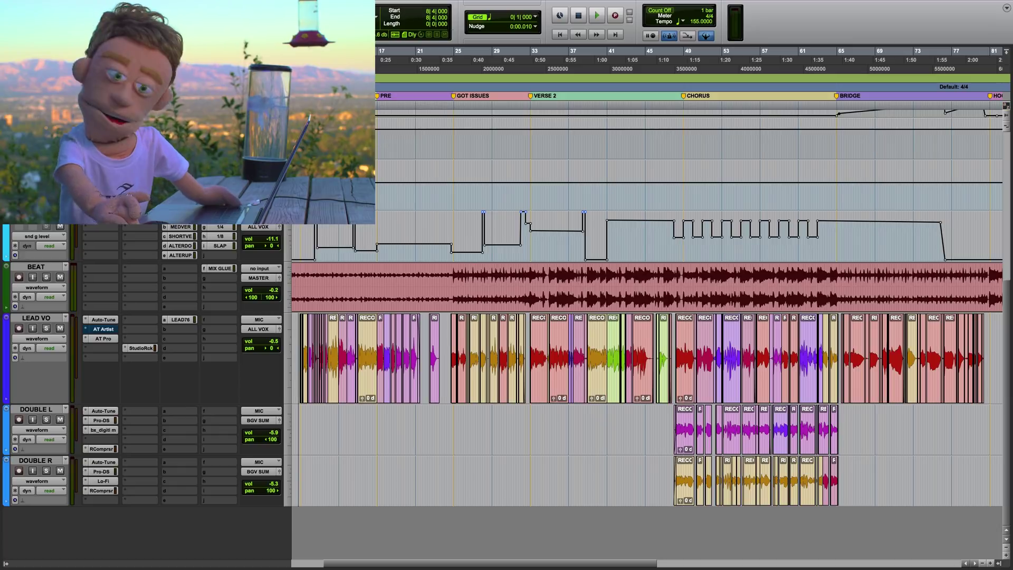
Switch to the UAD Console to examine the MIC channel of the UAD VOCAL SAUCE session, and hide it
click(774, 562)
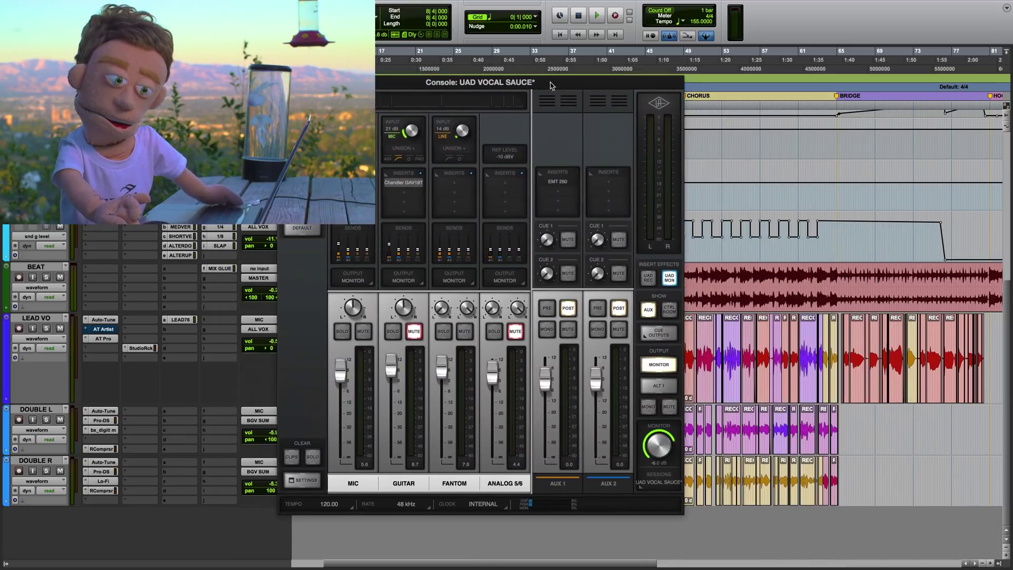
drag(550, 85, 560, 96)
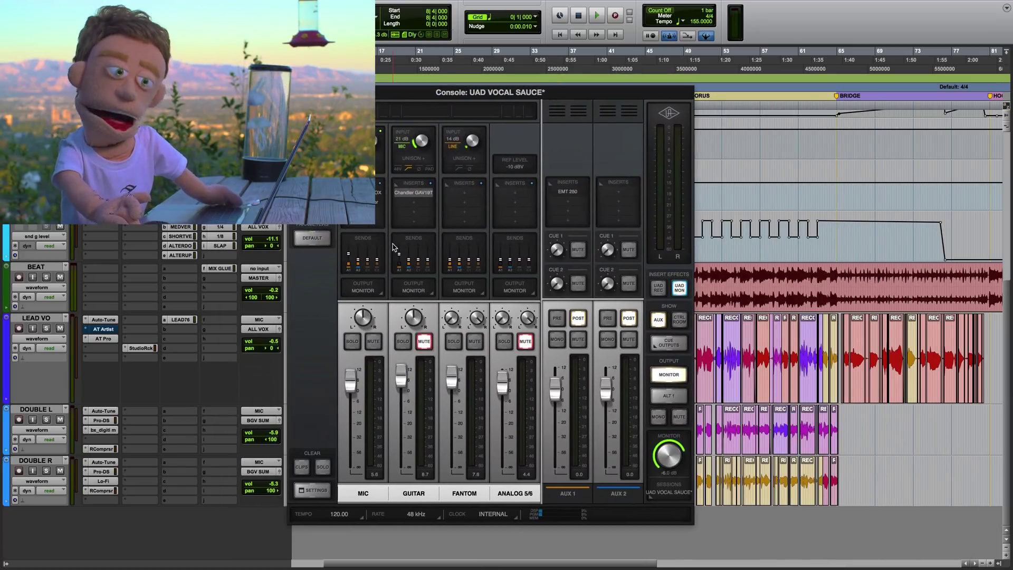
right_click(337, 218)
click(564, 98)
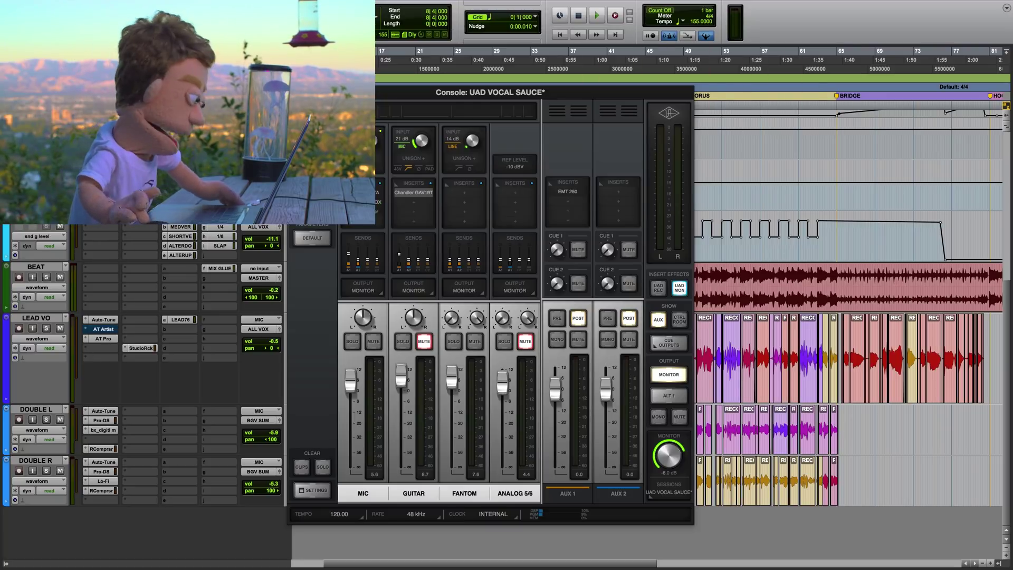
key(super+h)
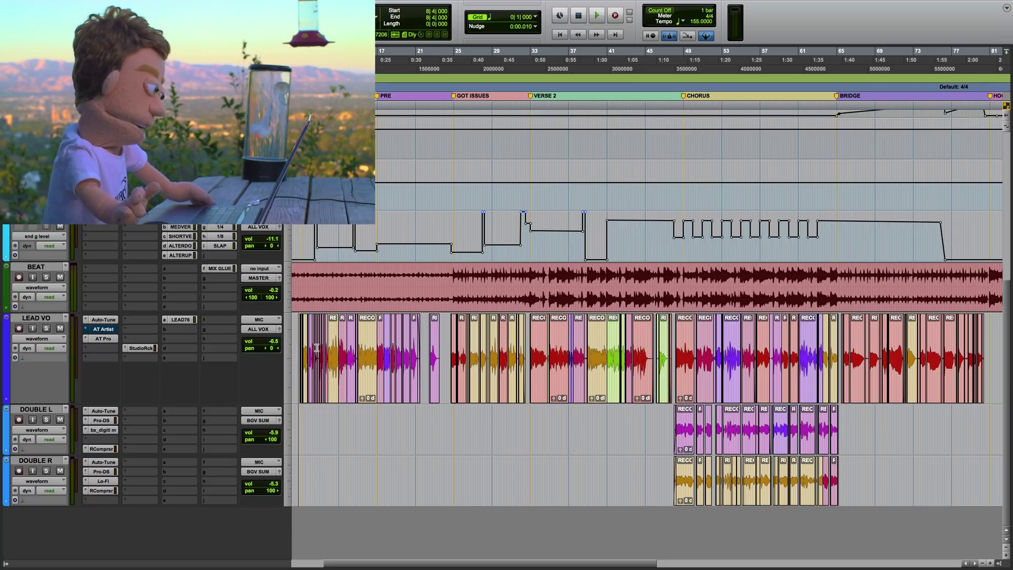
Place the edit cursor on the LEAD VO track just before the first vocal clip, at 8|4|000
scroll(337, 340, left, 3)
click(361, 332)
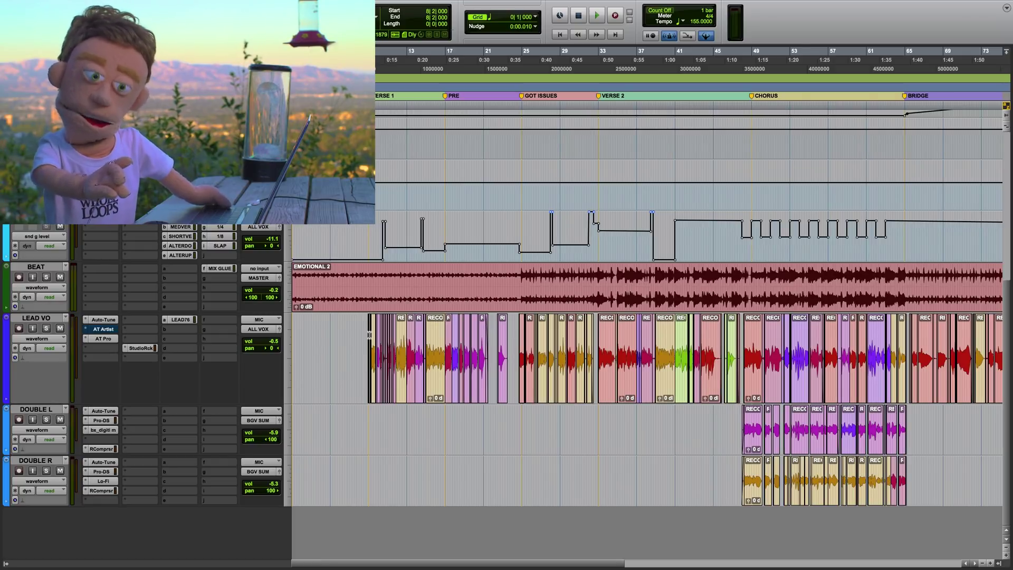
click(367, 333)
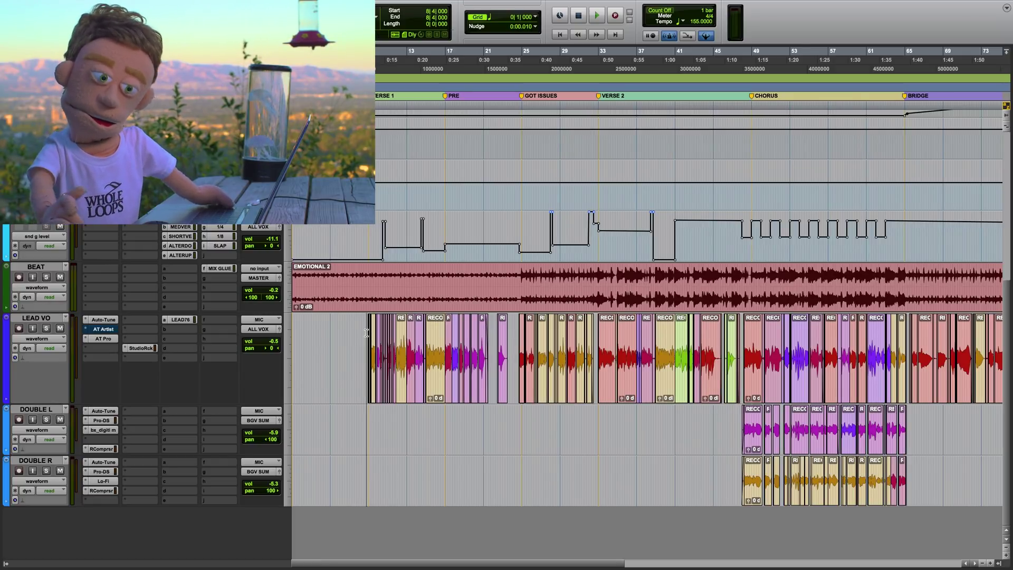
Move the UAD Auto-Tune insert on LEAD VO to slot D and bypass it, with AT Pro enabled
drag(103, 319, 109, 348)
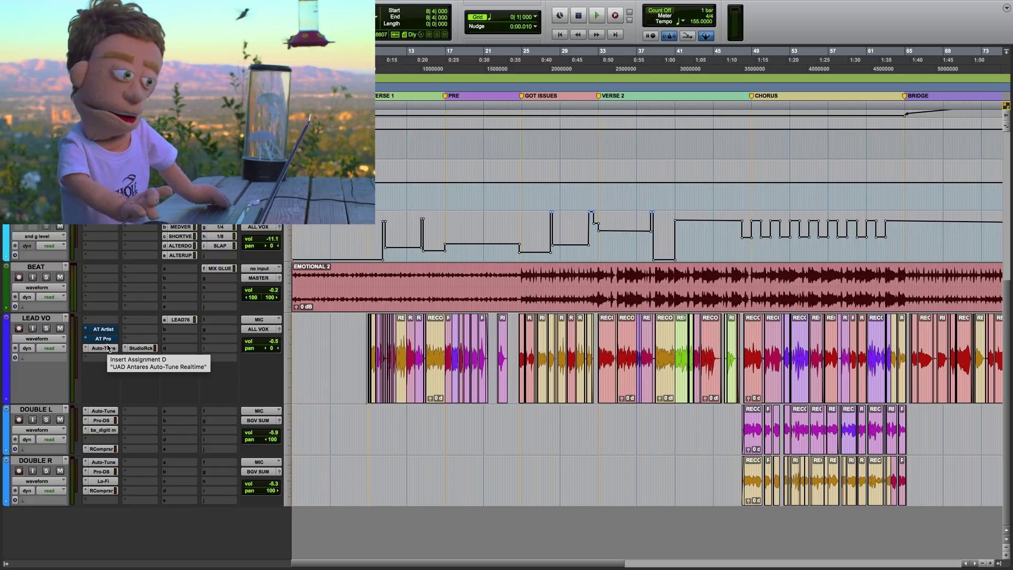
super+click(104, 346)
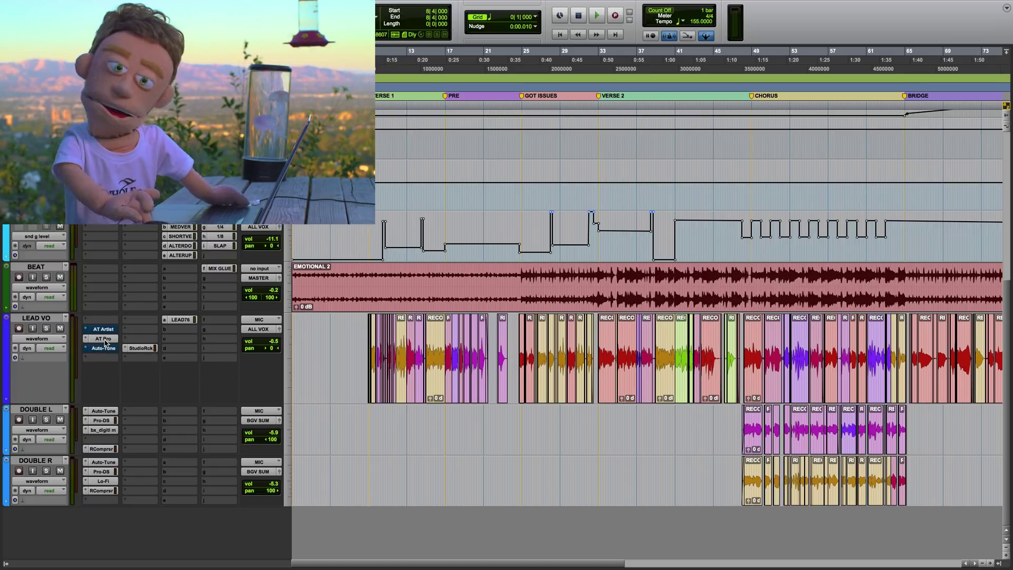
Open the AT Pro insert on LEAD VO and switch it from Auto to Graph mode
click(120, 339)
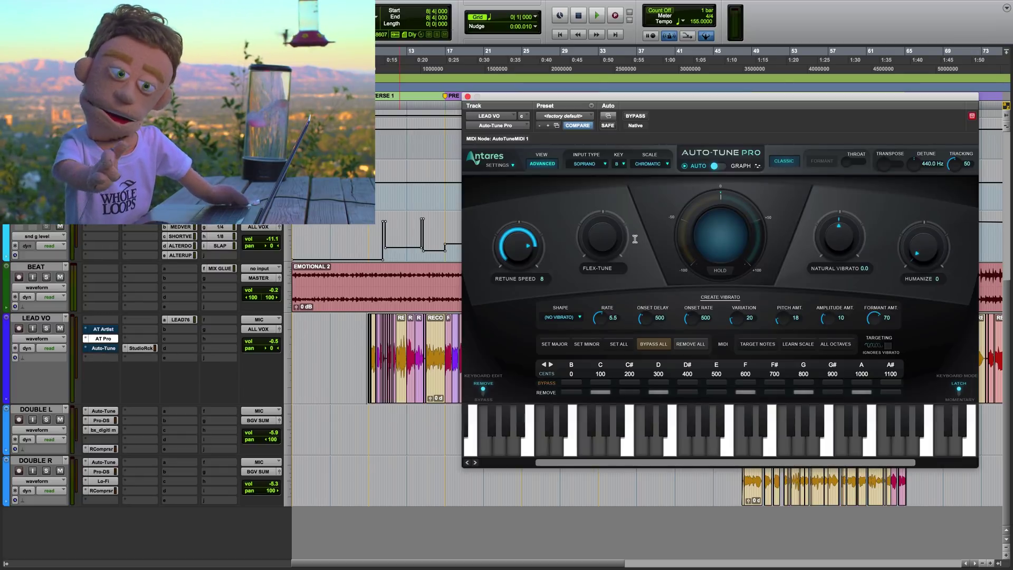
click(717, 167)
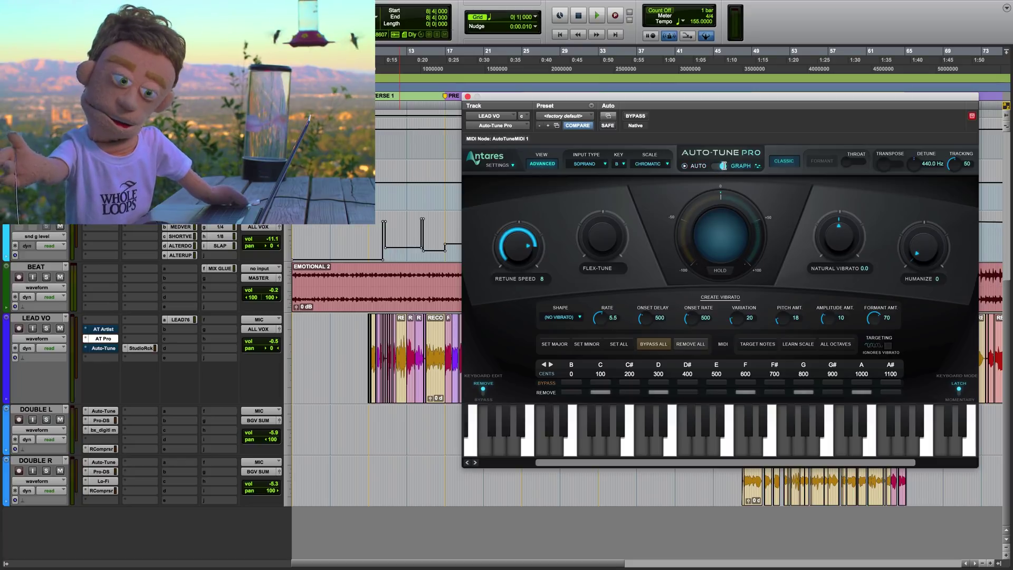
drag(716, 102, 741, 84)
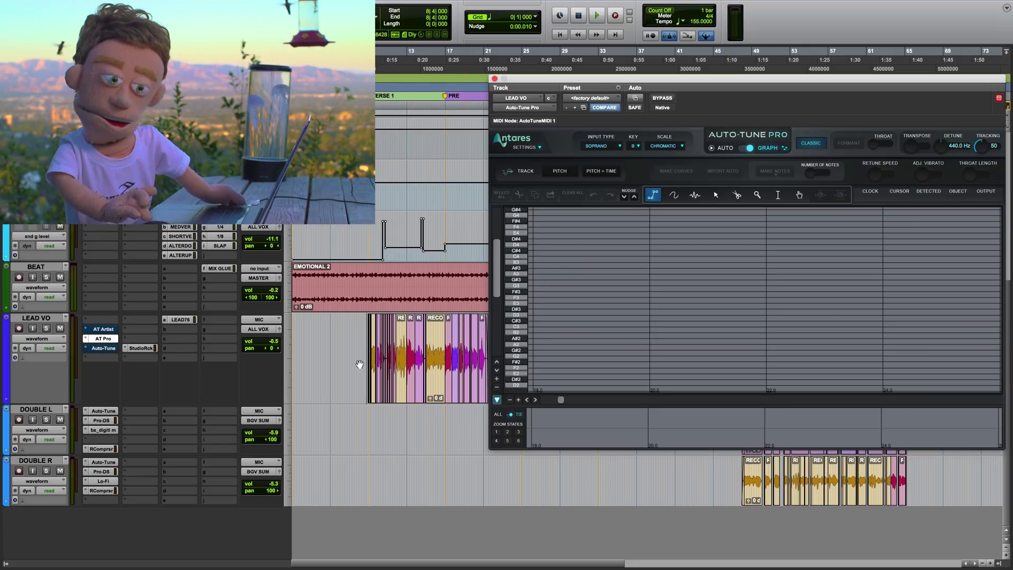
Track the lead vocal's pitch into the Auto-Tune Pro graph, playing from the vocal's start at 8|4|000
click(366, 332)
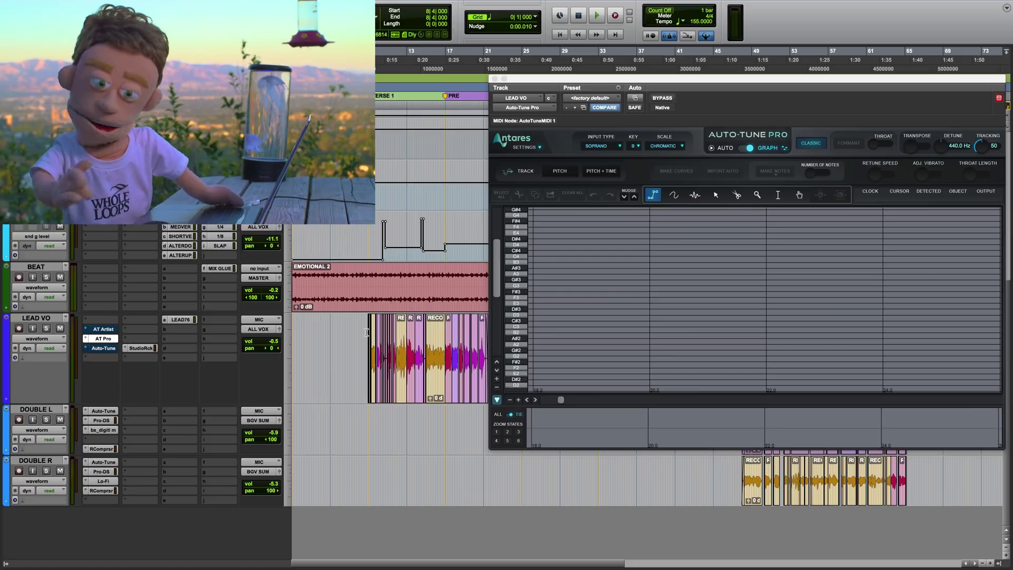
click(402, 333)
click(407, 338)
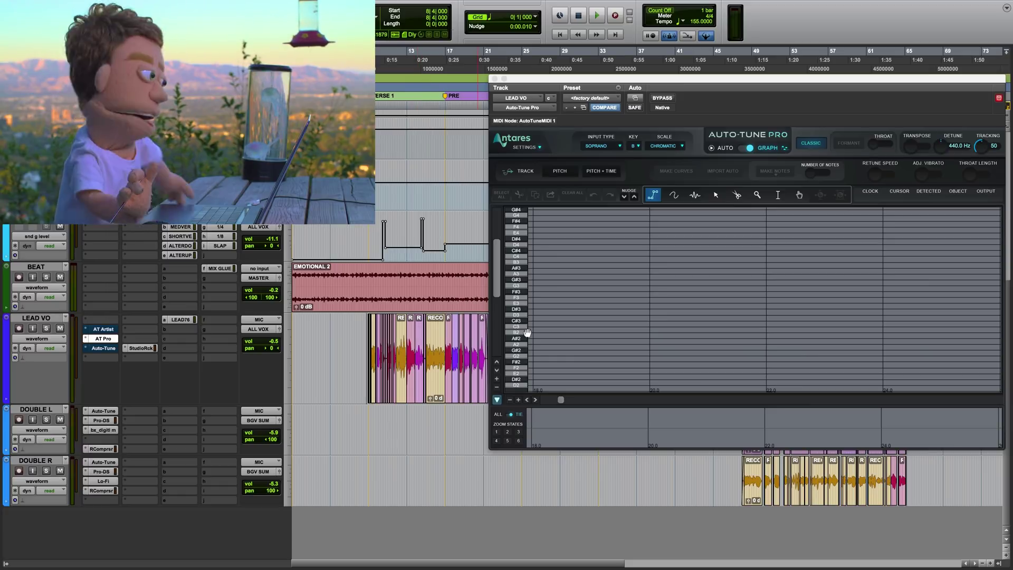
click(554, 172)
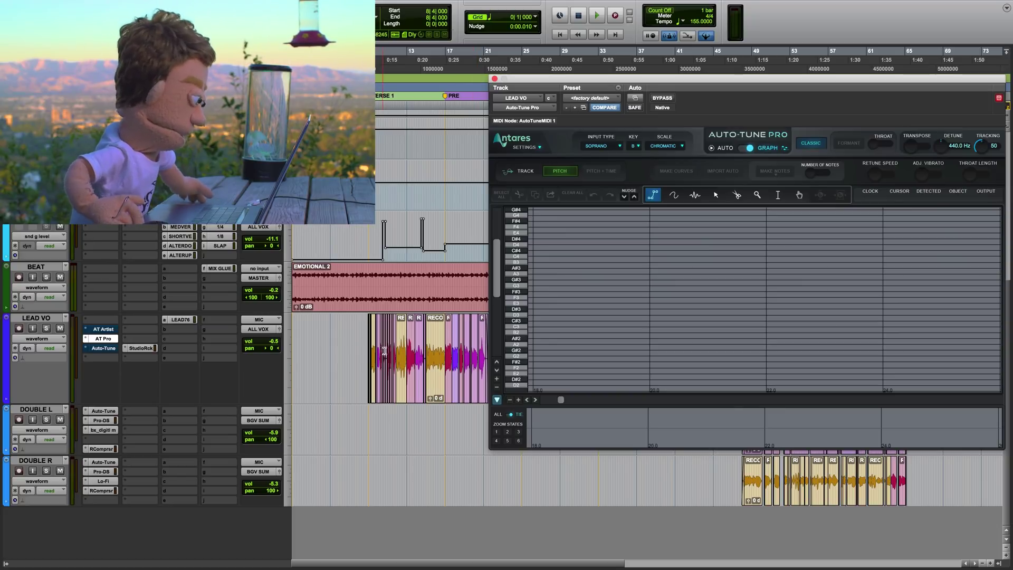
key(space)
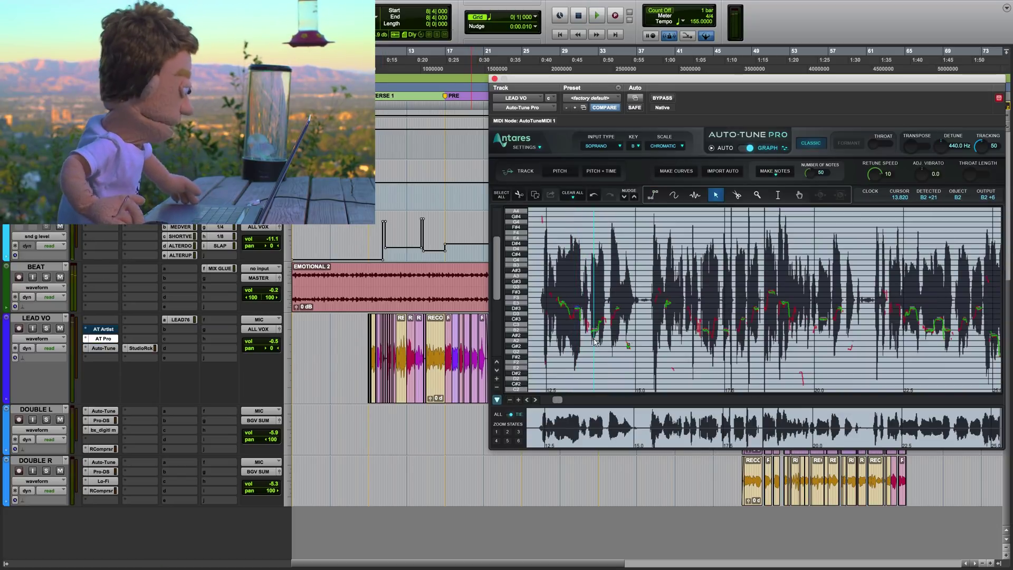
Set the Retune Speed of the graph's pitch correction to 4 and play back the corrected lead vocal
drag(874, 167, 873, 170)
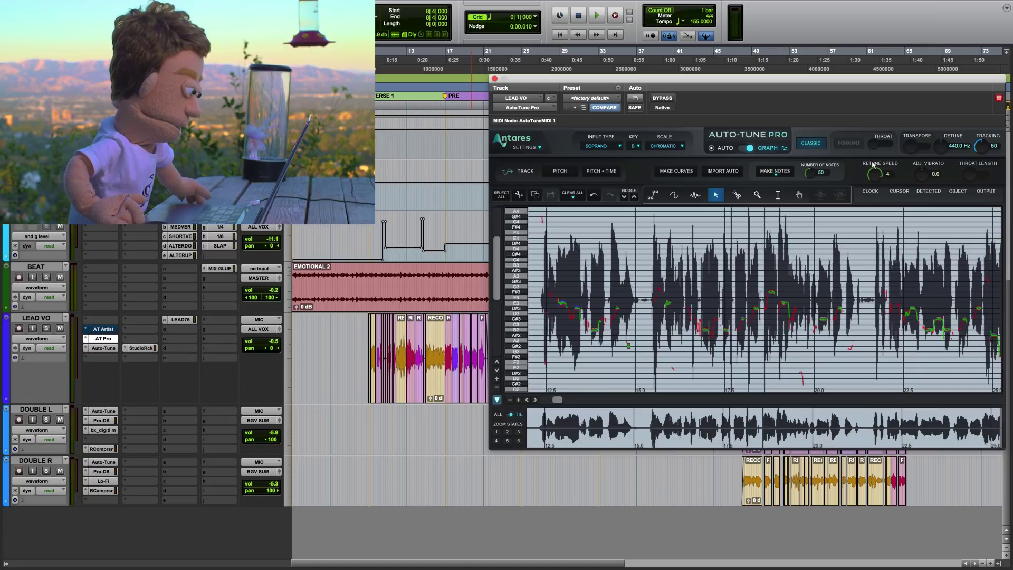
key(space)
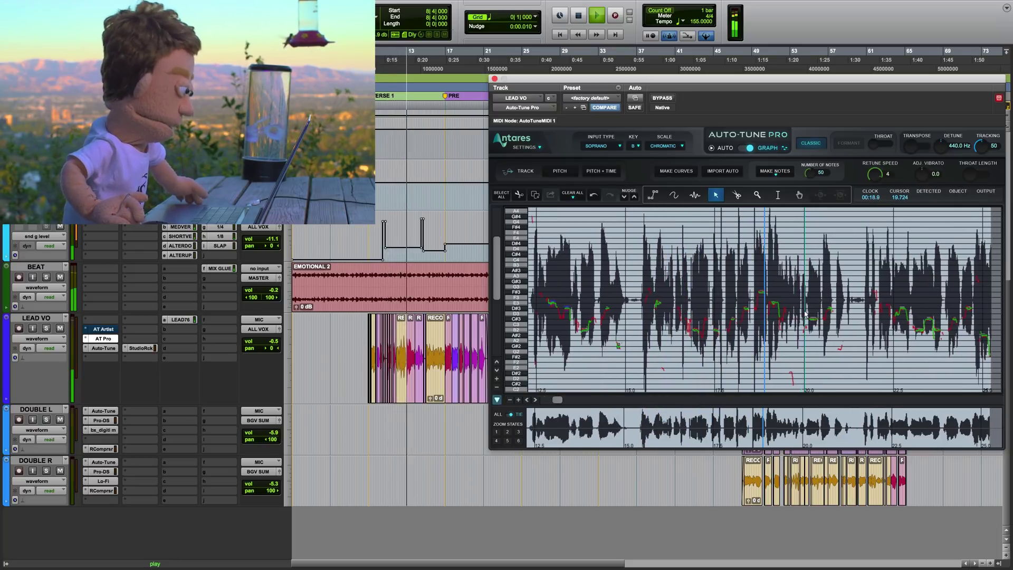
key(space)
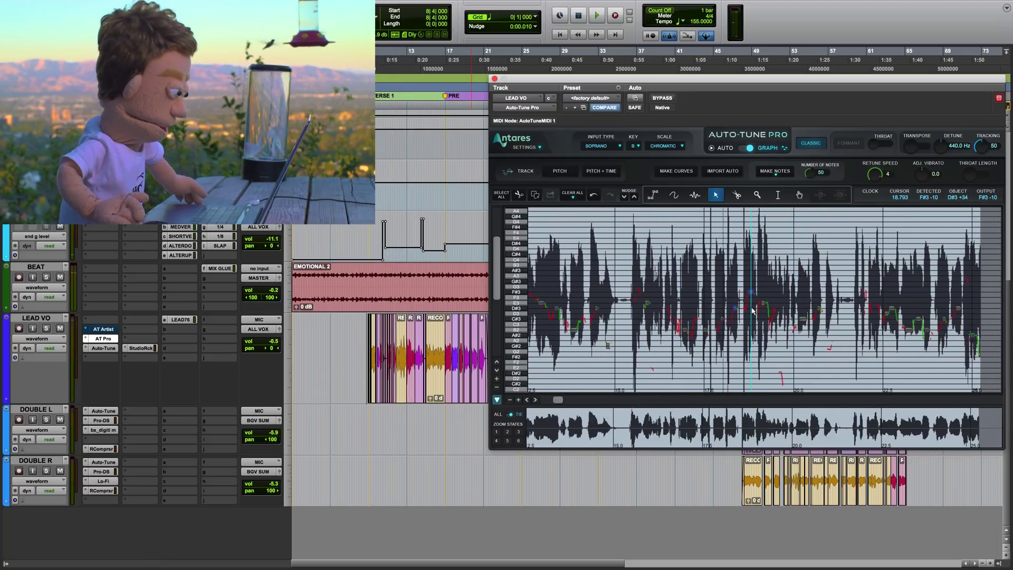
drag(875, 174, 901, 194)
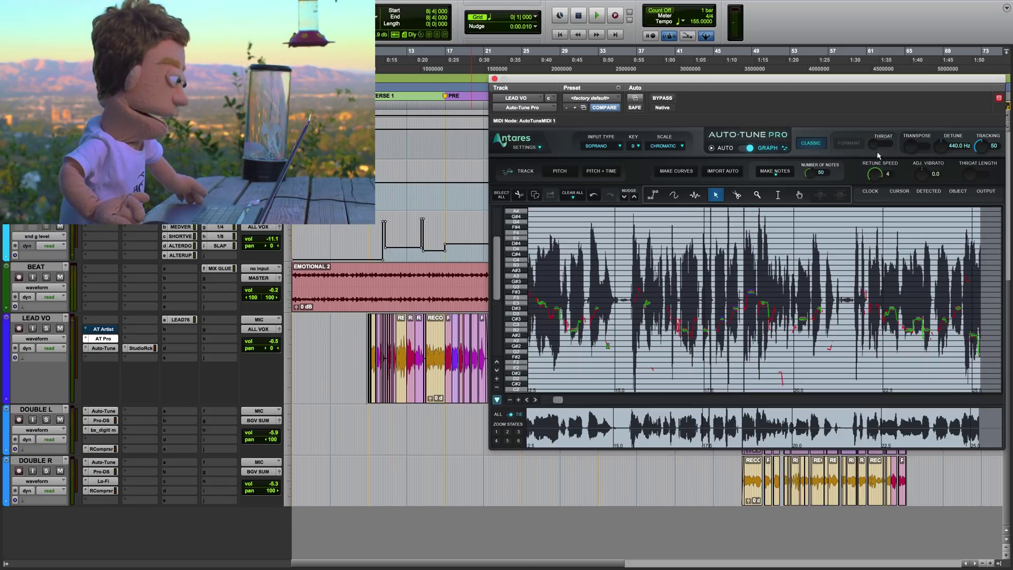
Set the Retune Speed in the lead vocal's graph to 0 and play back the corrected vocal from 8|4|000
click(368, 329)
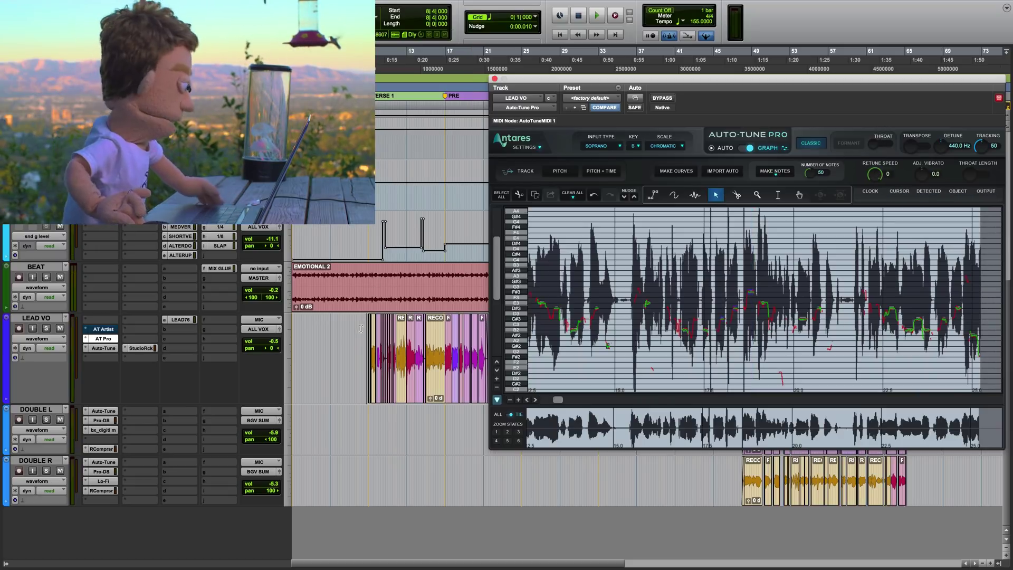
key(space)
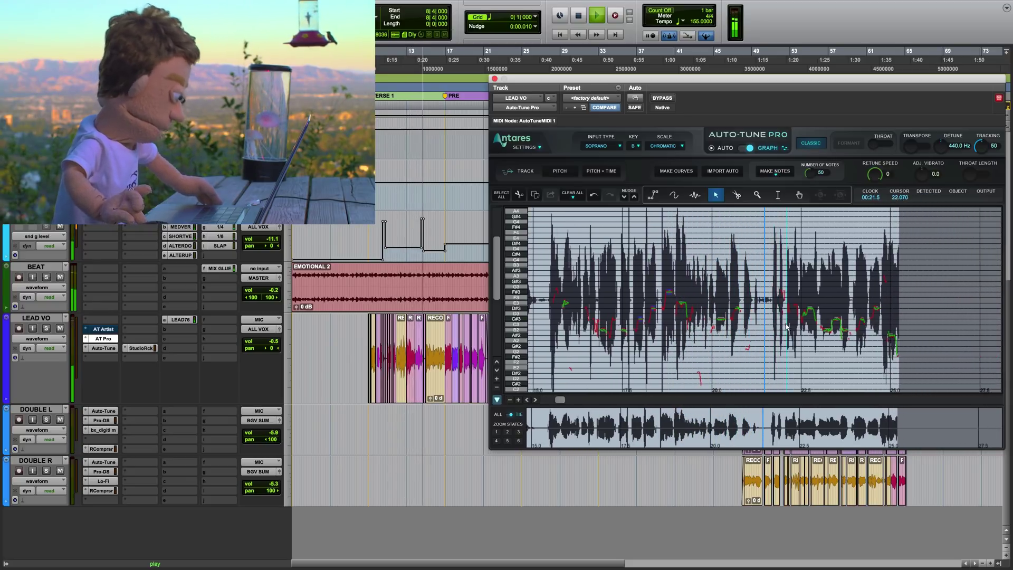
key(space)
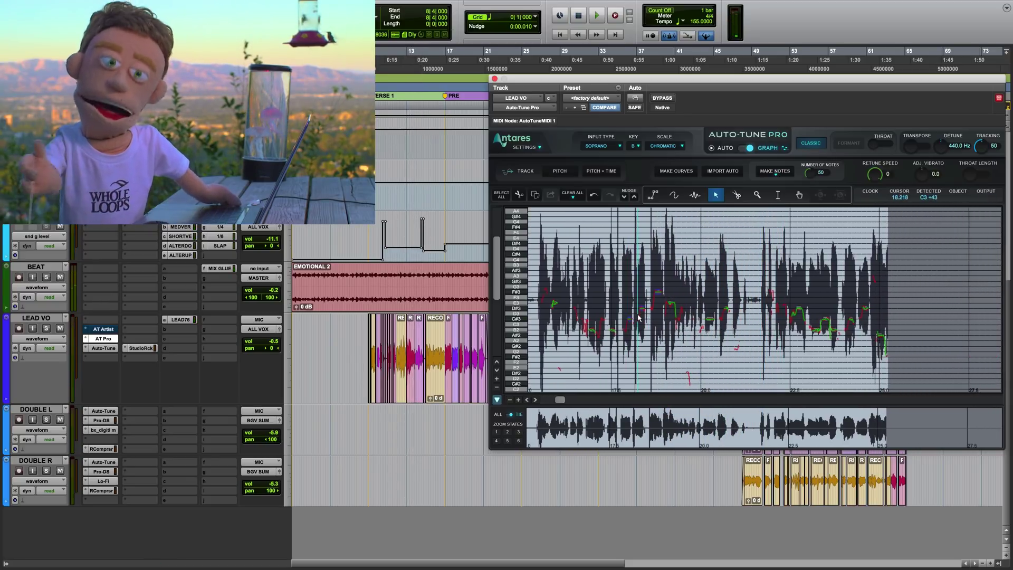
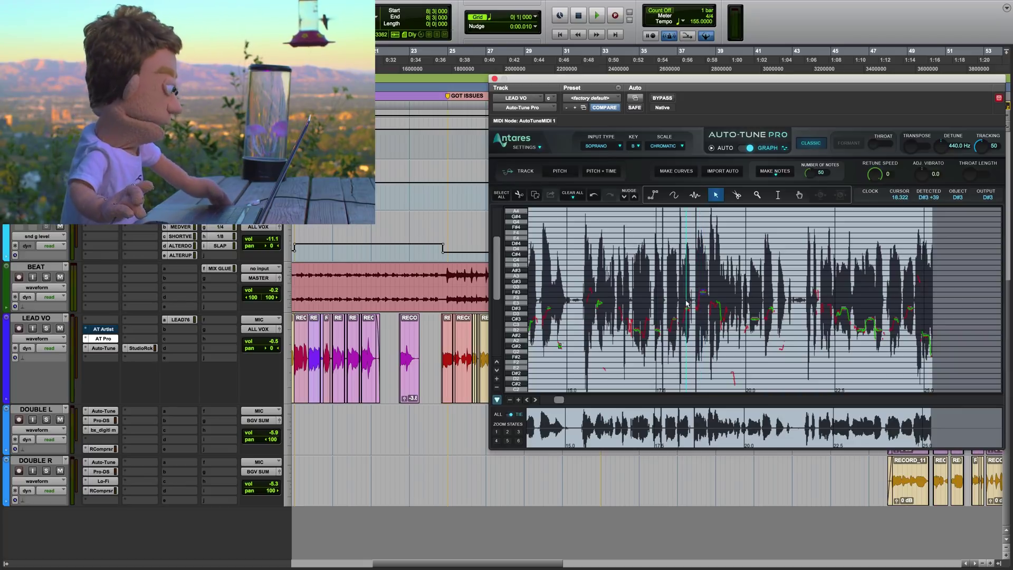
Duplicate the LEAD VO track once, including its playlists, automation, inserts, sends and group assignments
scroll(362, 347, left, 5)
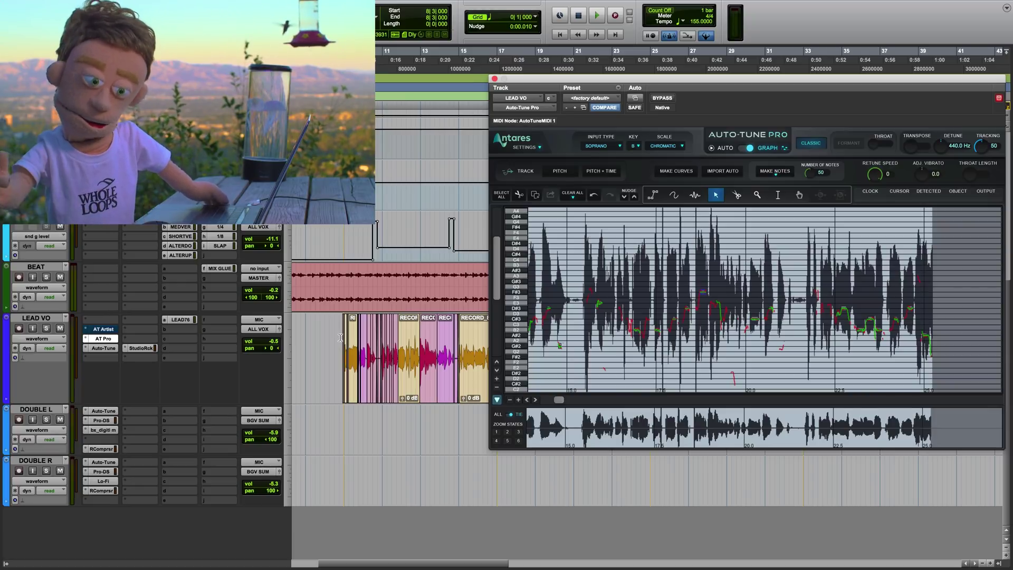
right_click(49, 319)
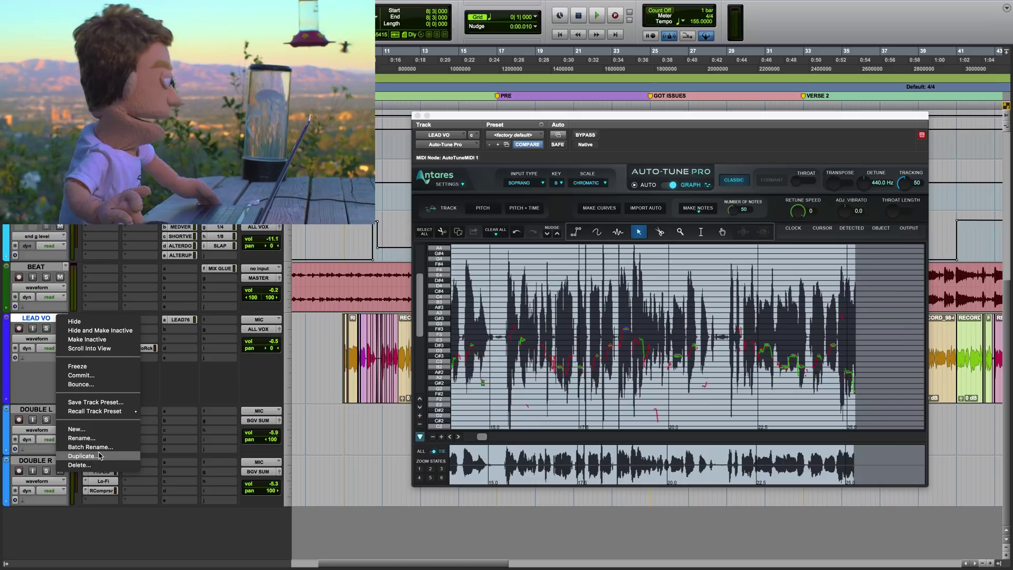
click(79, 456)
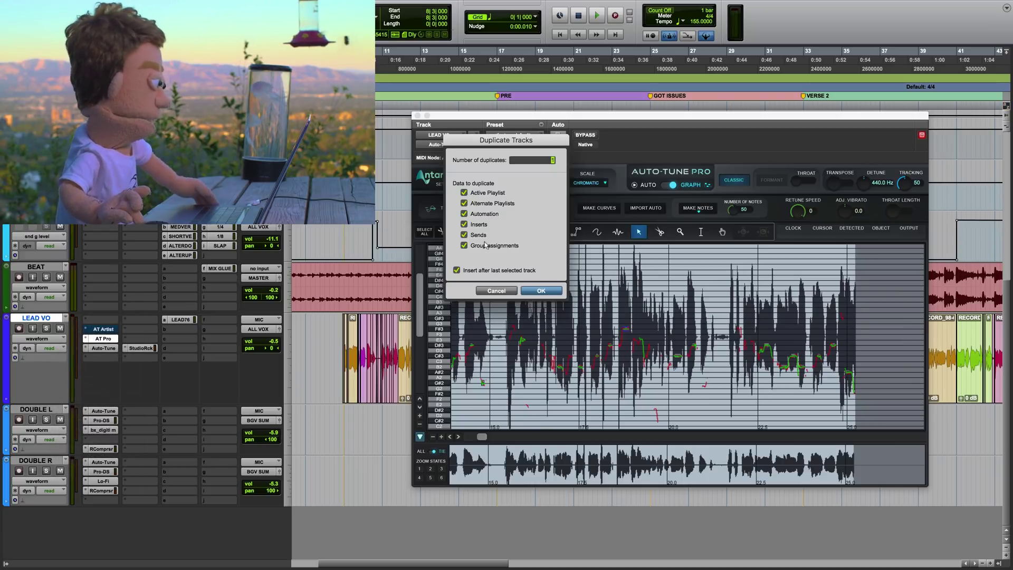
key(Return)
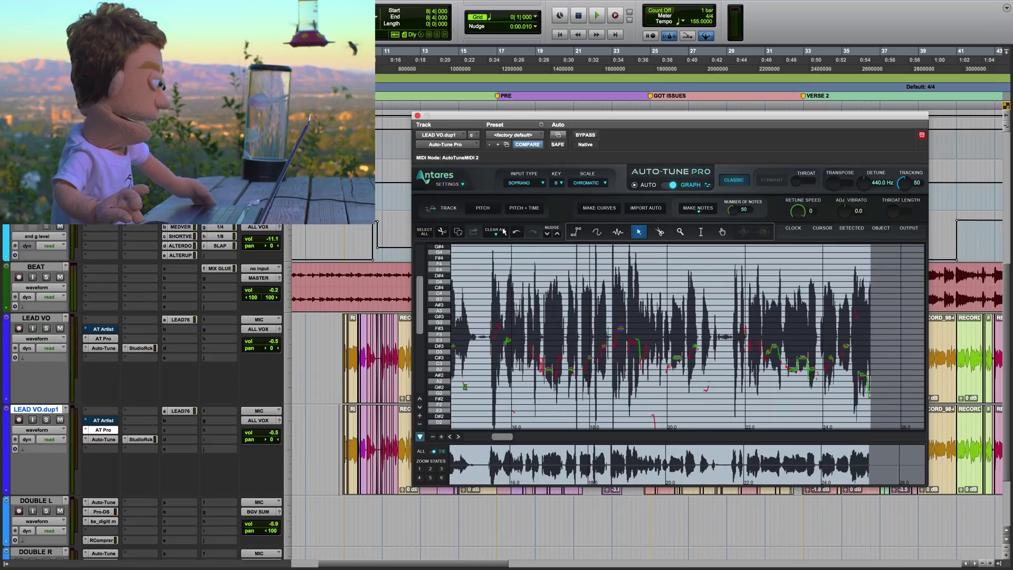
Draw a flat pitch line at B2 across the duplicate's Auto-Tune graph and set its track volume to -10.5 dB during playback
scroll(594, 333, left, 3)
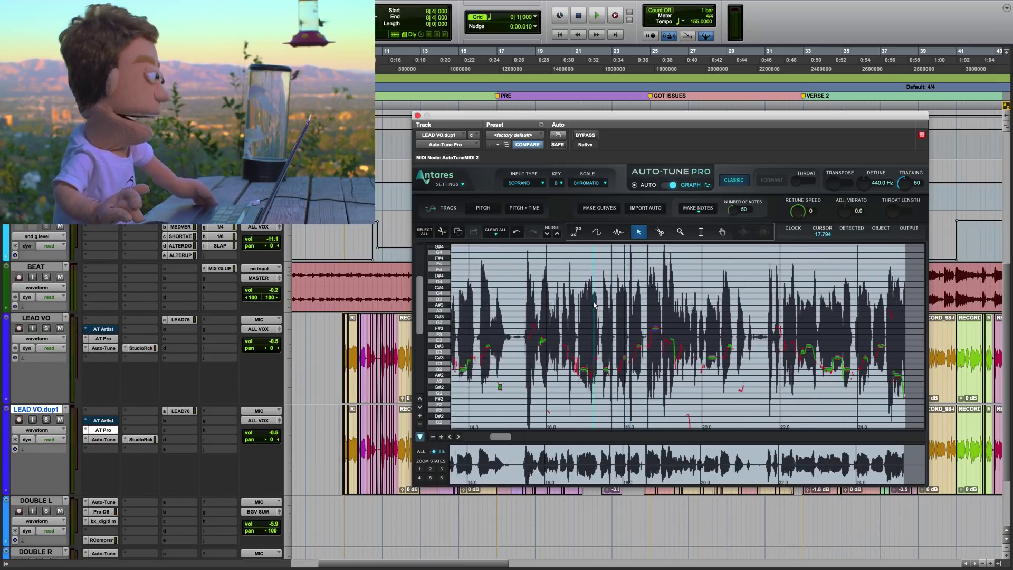
scroll(603, 298, left, 10)
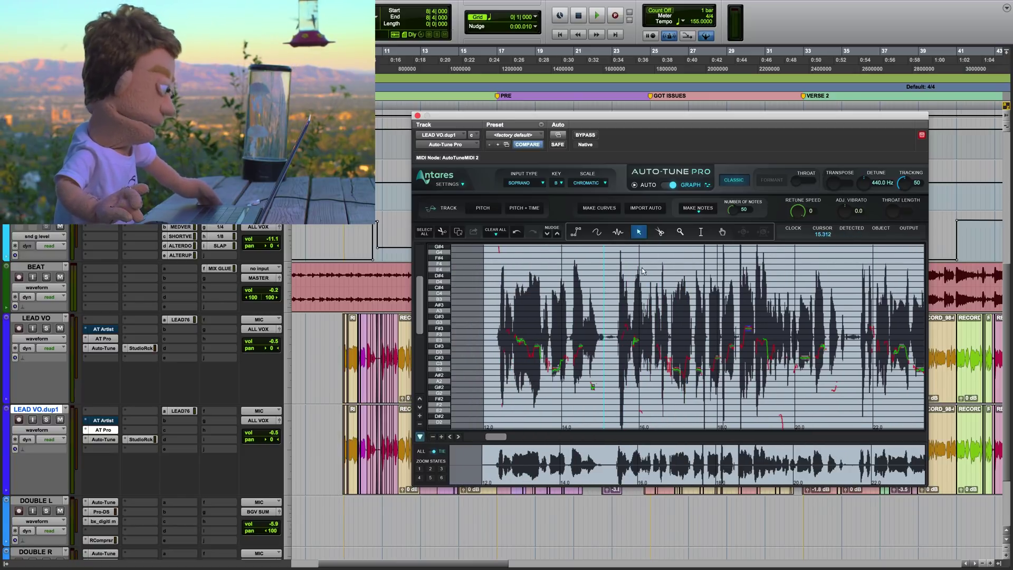
click(575, 232)
key(space)
drag(798, 212, 804, 202)
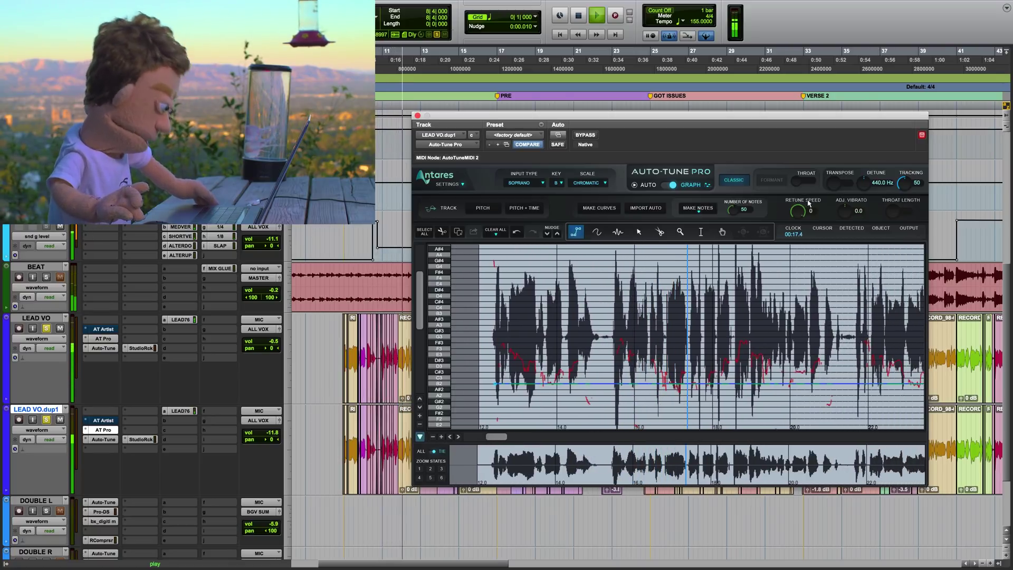
drag(272, 433, 274, 433)
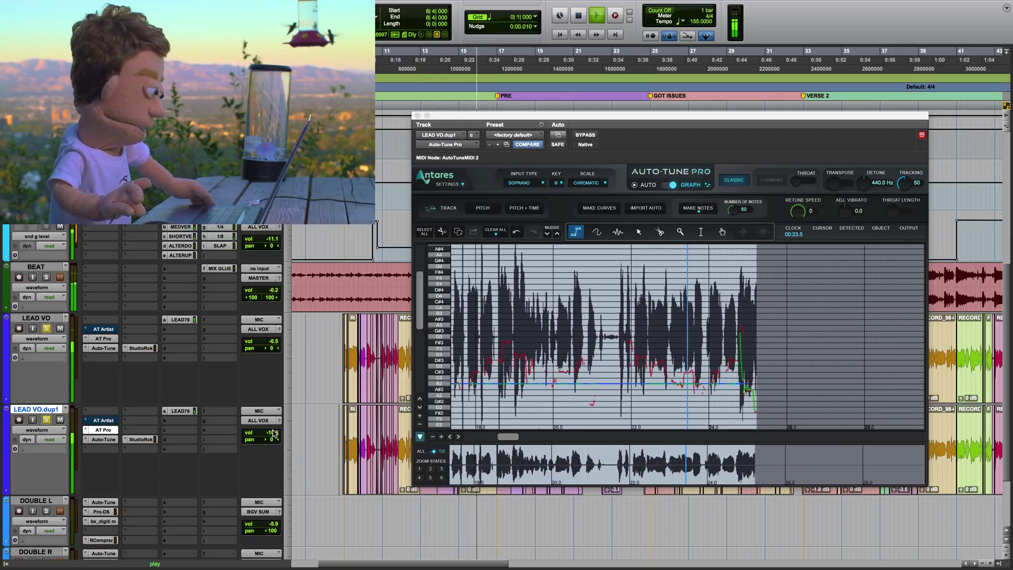
key(space)
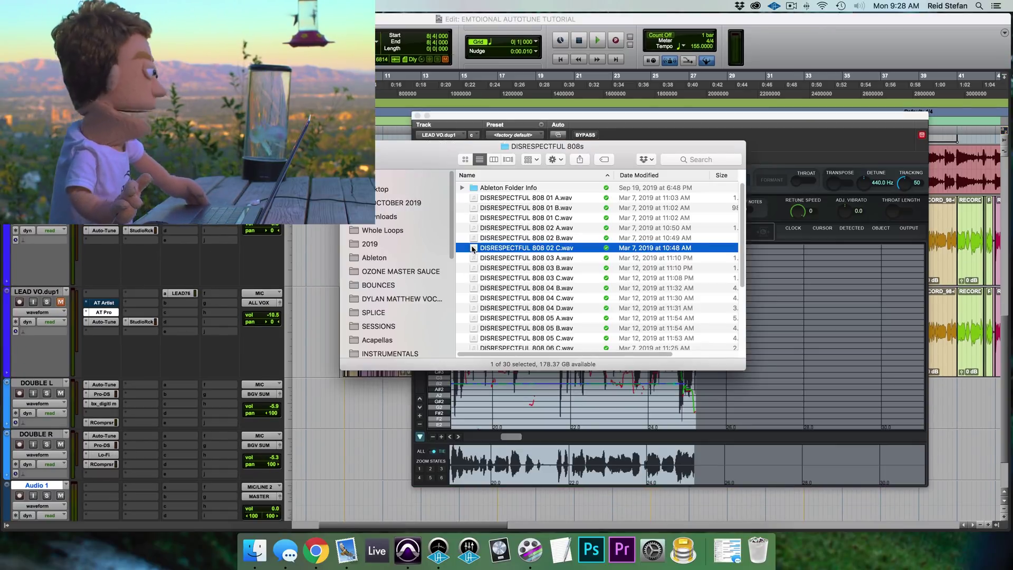
Bring DISRESPECTFUL 808 02 C.wav from the DISRESPECTFUL 808s folder onto the Audio 1 track and insert Auto-Tune Artist (stereo) on it
drag(473, 248, 303, 507)
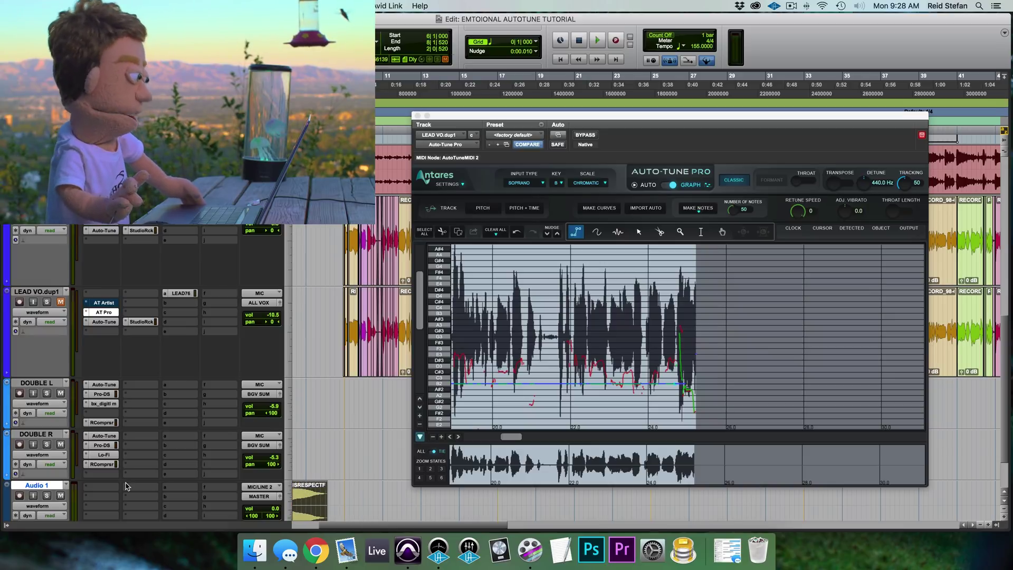
click(103, 492)
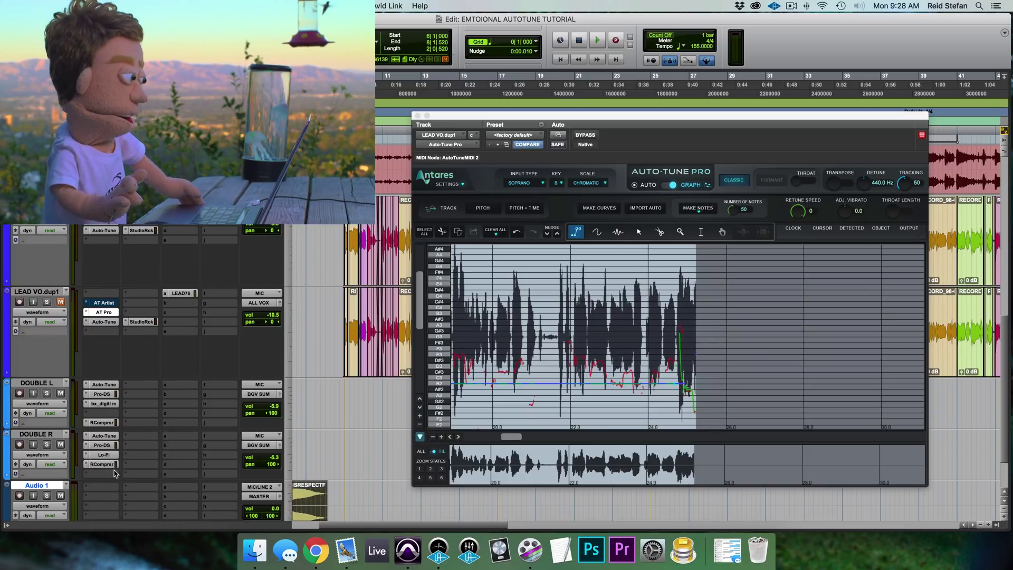
text(auto)
key(Down)
key(Down)
key(Down)
key(Down)
key(Down)
key(Down)
key(Down)
key(Down)
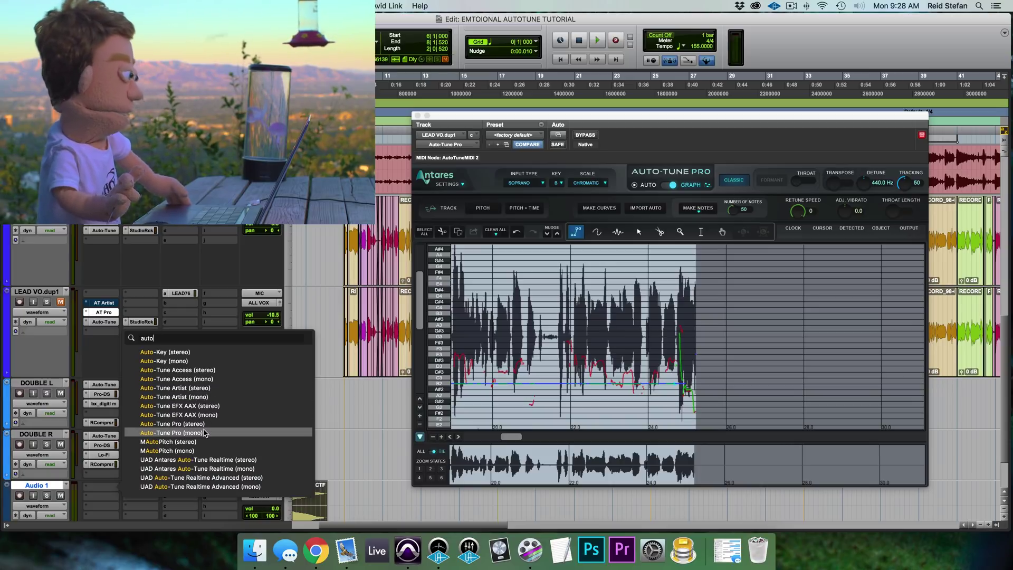
click(209, 387)
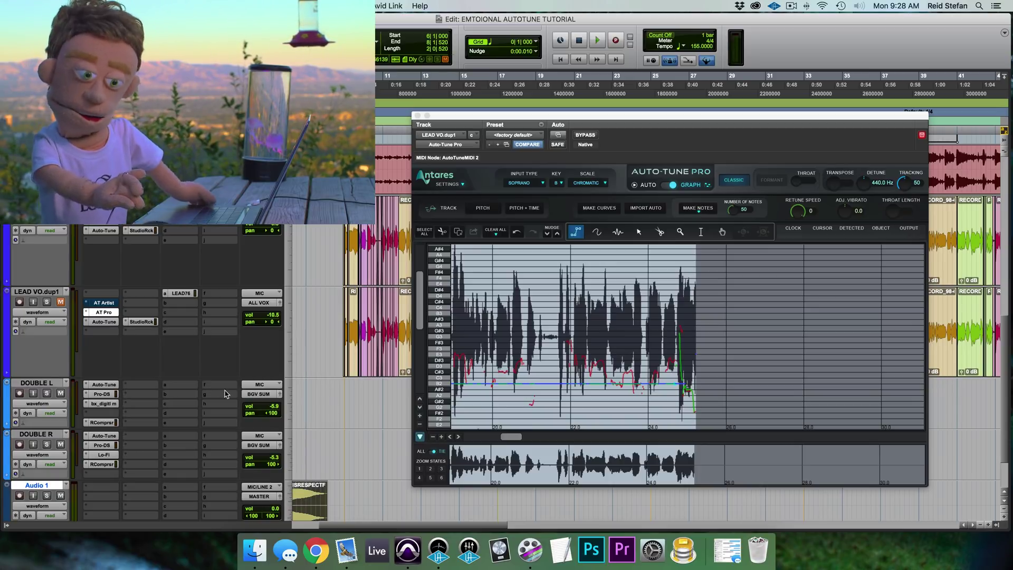
Open the AT Artist insert on Audio 1, show its Advanced view and set the Input Type to Bass Inst
click(415, 116)
click(104, 487)
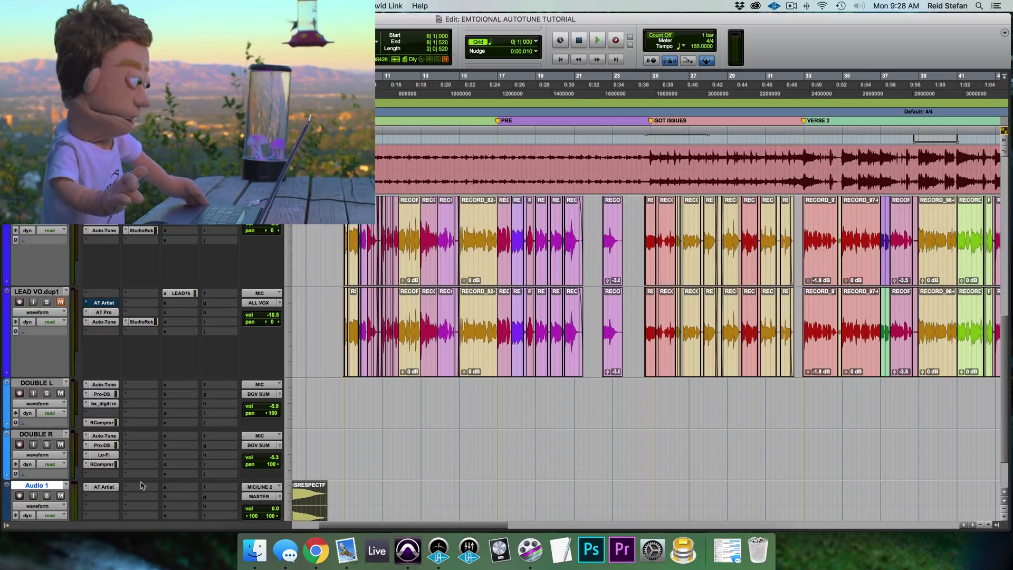
click(499, 184)
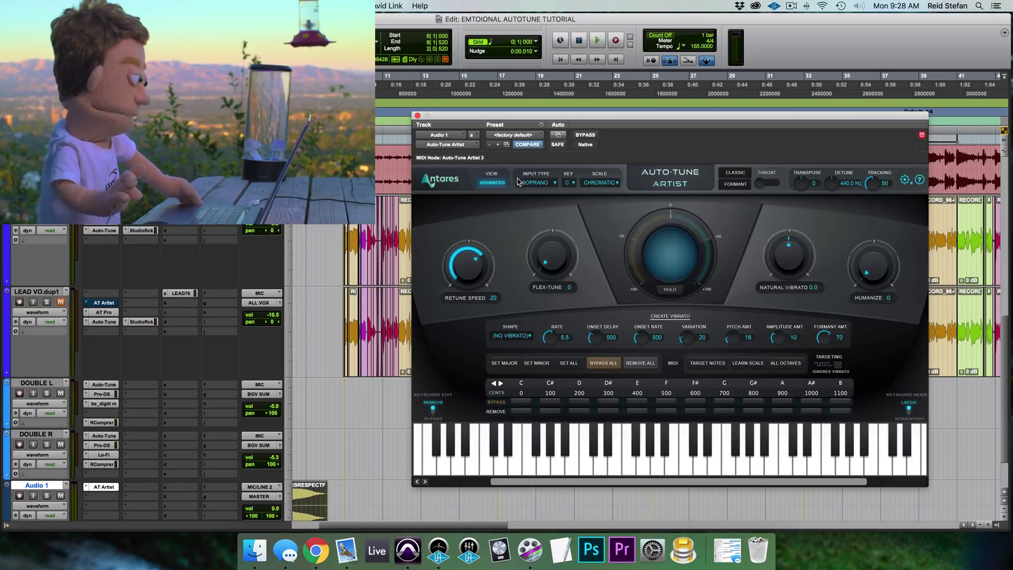
click(546, 183)
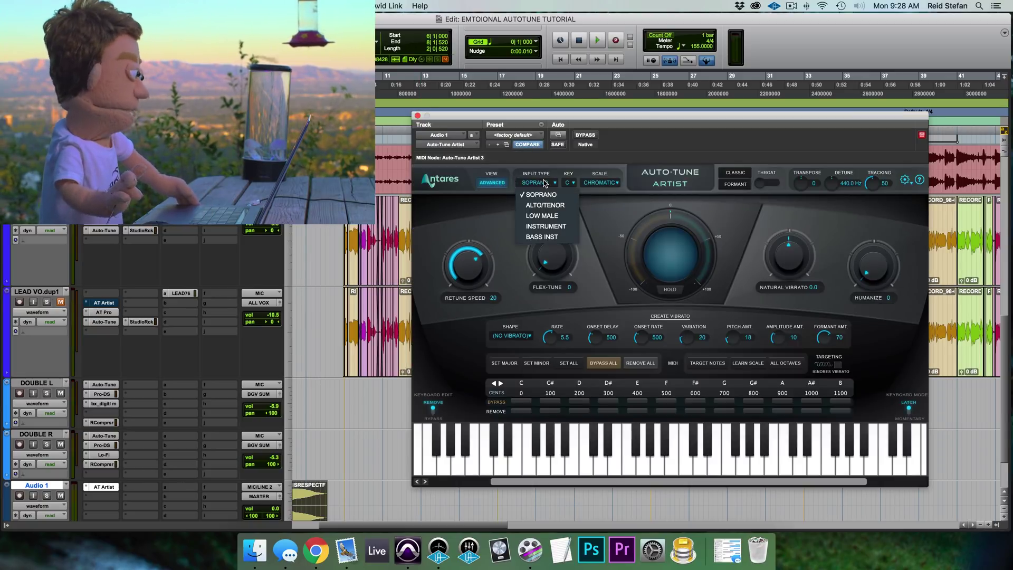
click(546, 237)
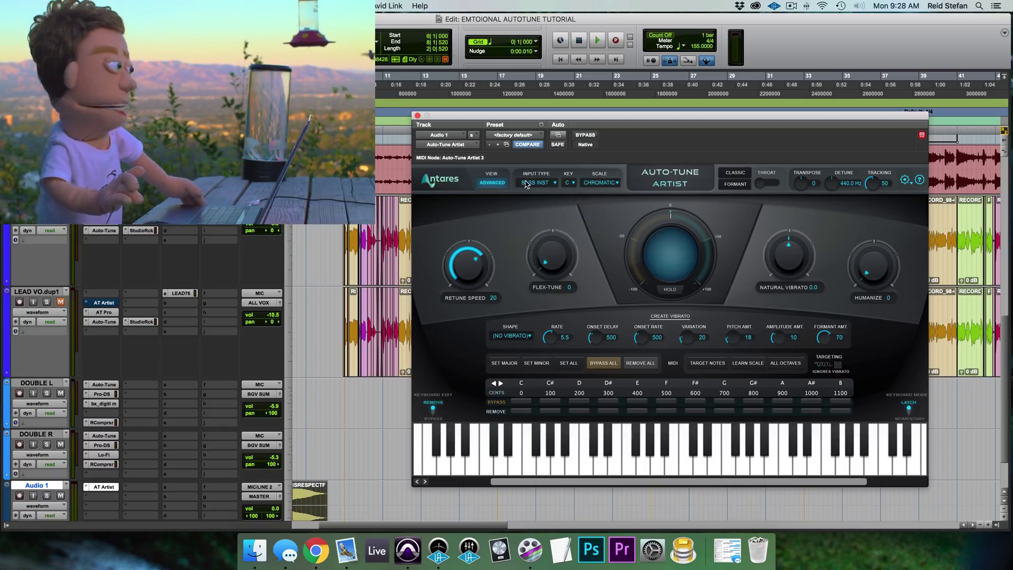
Select the 808 clip on Audio 1 and play it through Auto-Tune Artist
scroll(350, 469, down, 3)
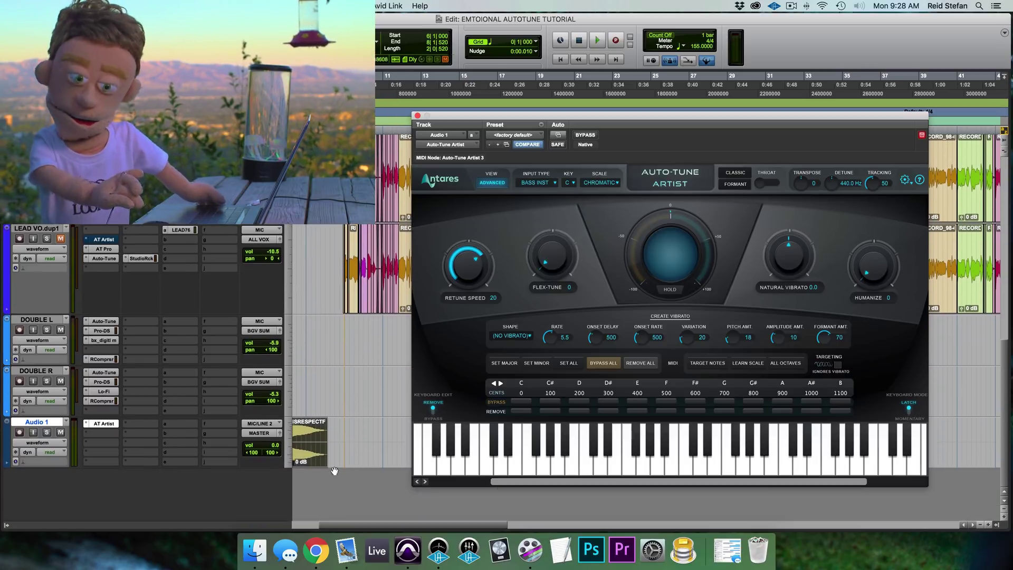
click(301, 459)
key(space)
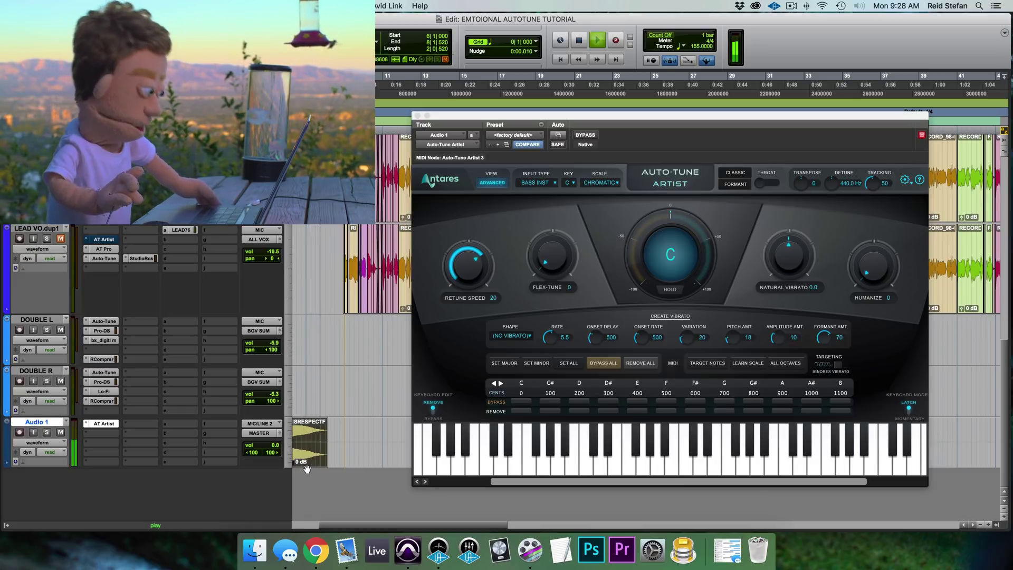
key(space)
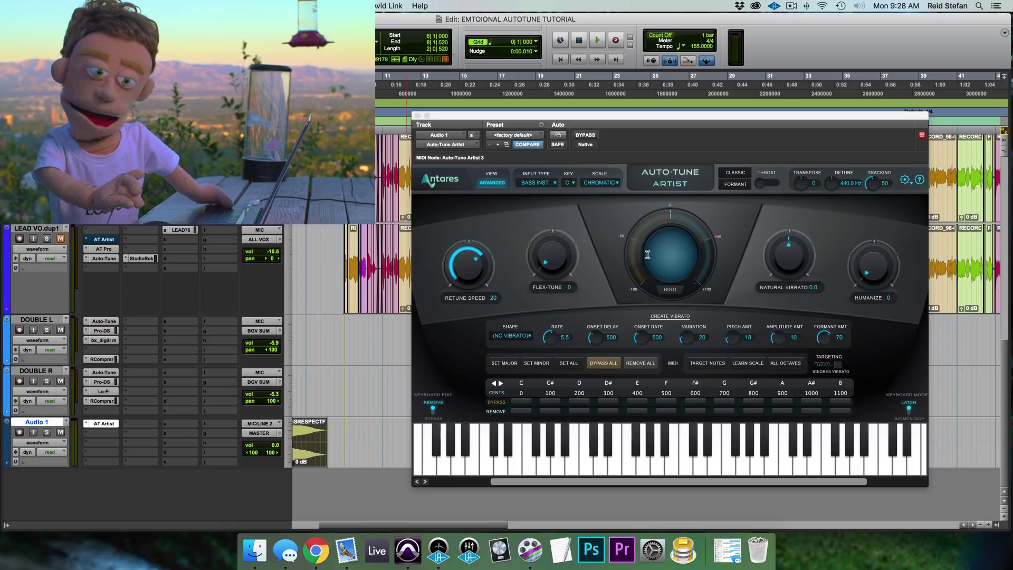
Set Transpose to -1 in Audio 1's Auto-Tune Artist and play back the 808
click(798, 183)
key(space)
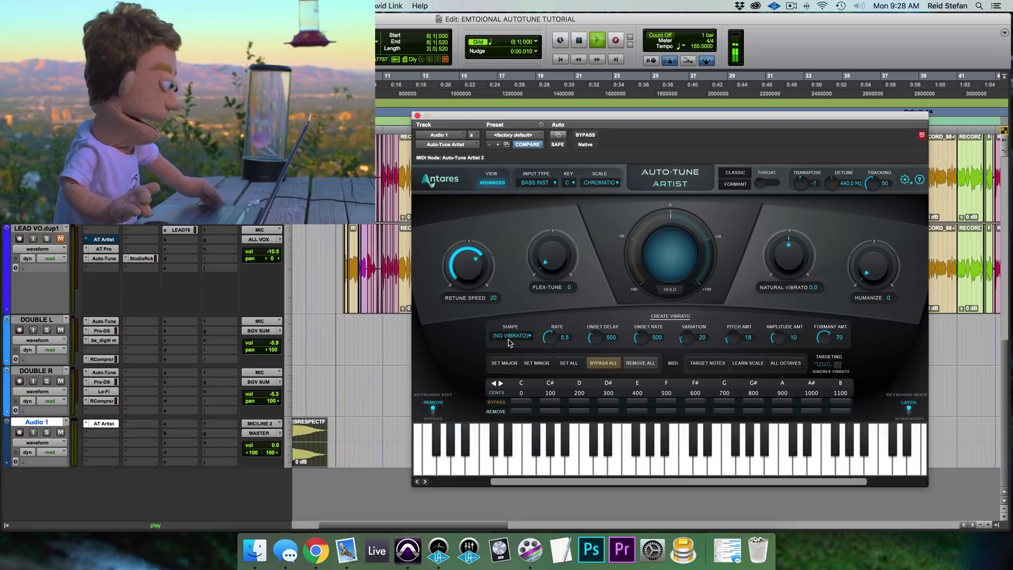
key(space)
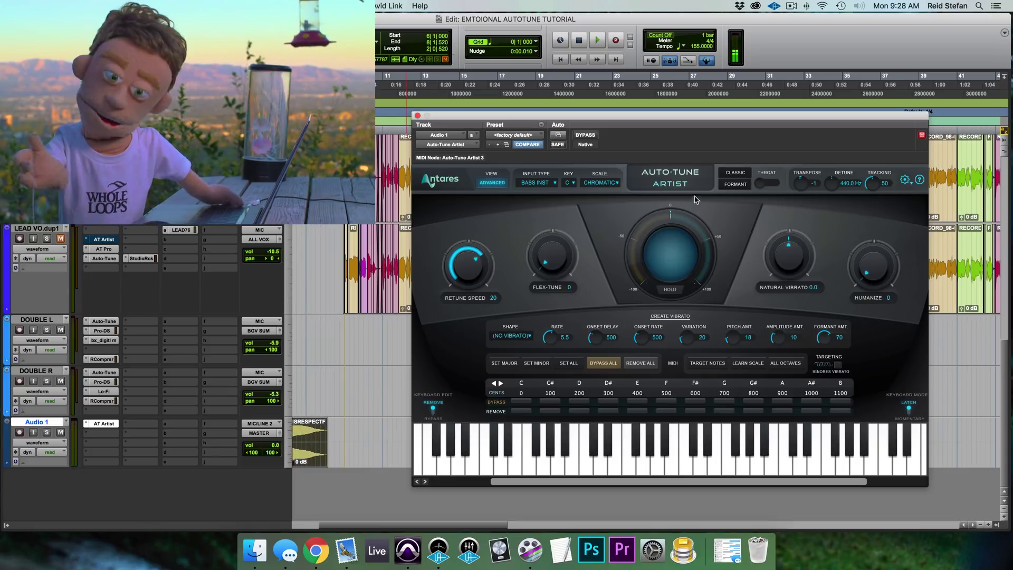
Compare the 808 with AT Artist bypassed and active, and set its Retune Speed to 2, keeping the Bass Inst input type
super+click(102, 424)
key(space)
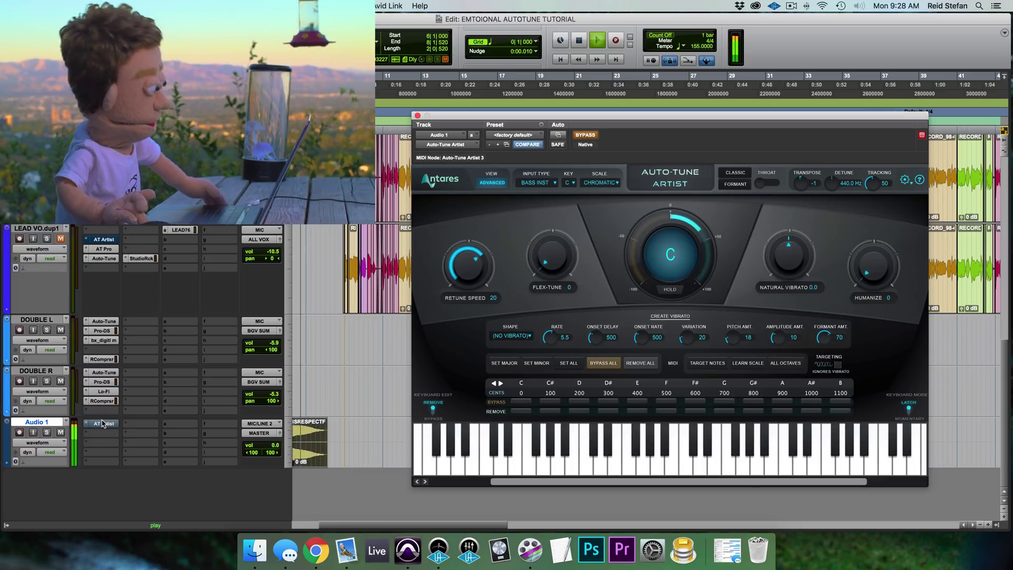
super+click(103, 424)
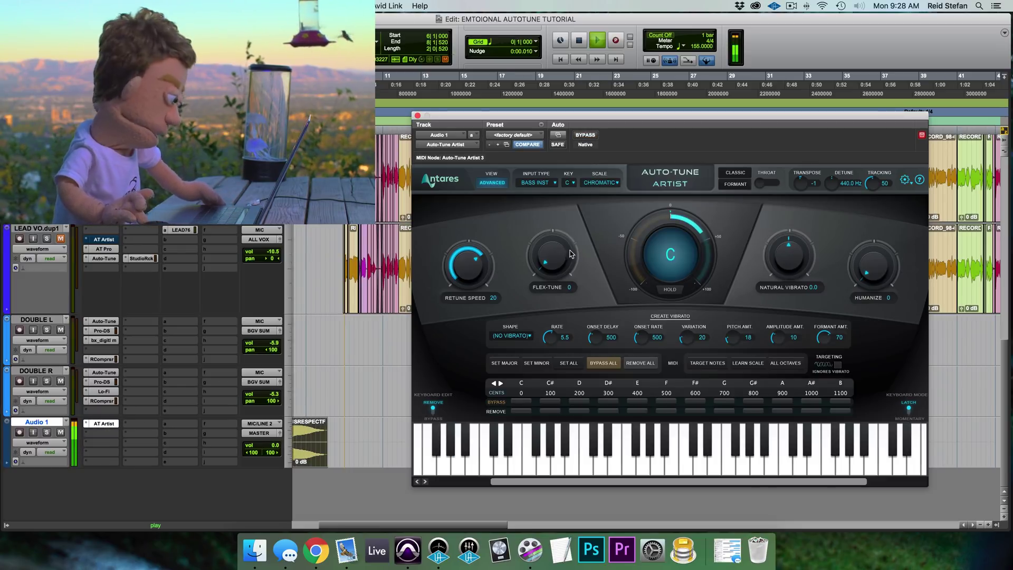
drag(469, 244, 469, 244)
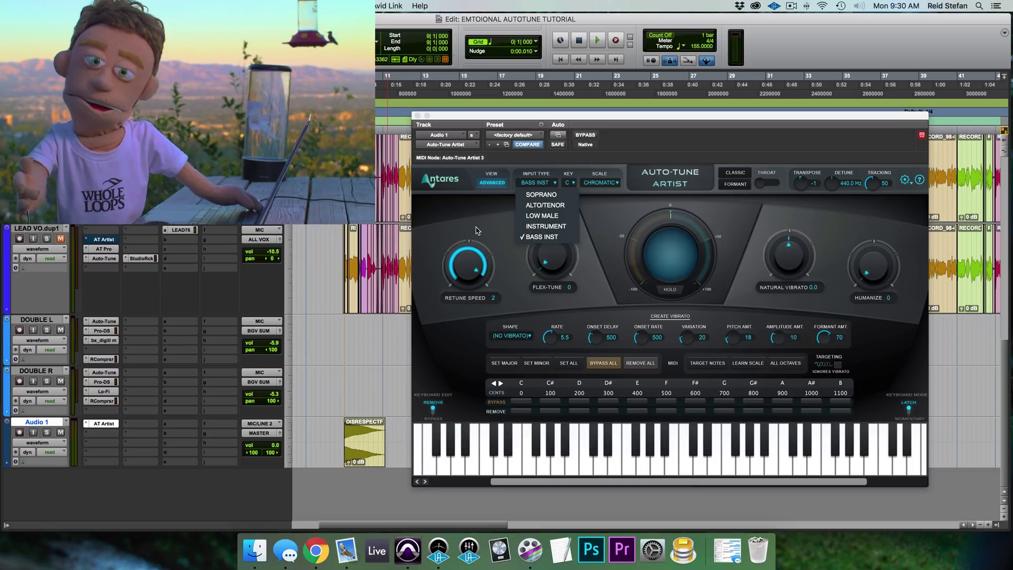
click(542, 237)
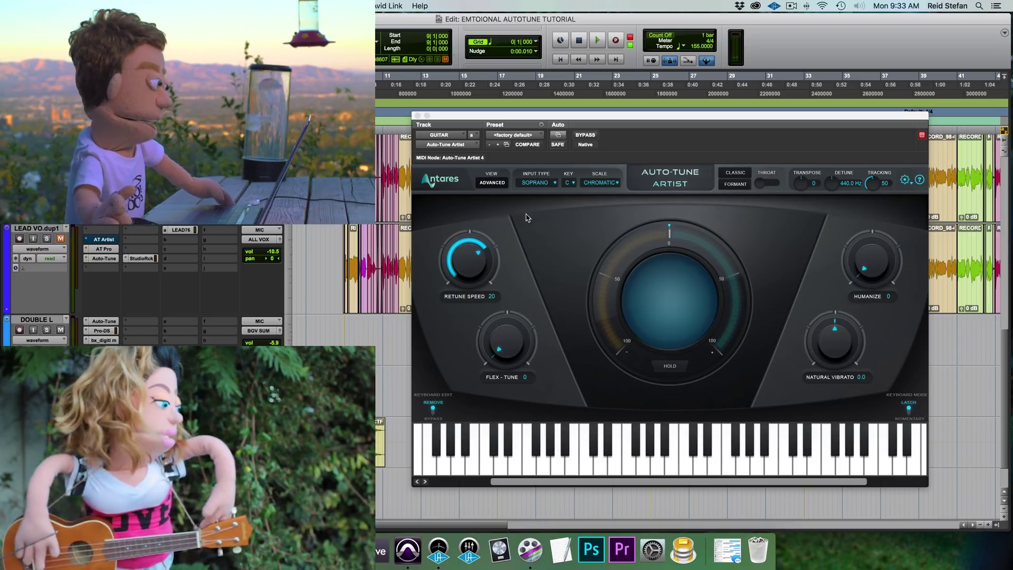
Set the Input Type of the GUITAR track's Auto-Tune Artist to Instrument
click(536, 182)
click(542, 226)
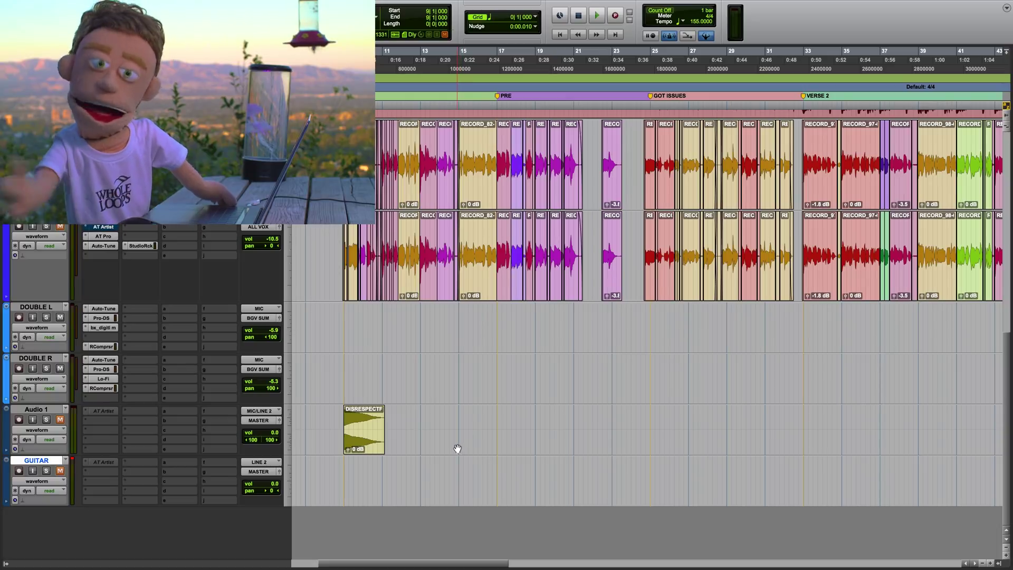
Switch LEAD VO from AT Pro to AT Artist, with playback starting at 8|4|000, and turn on Formant in its Auto-Tune Artist
scroll(458, 438, up, 5)
click(339, 280)
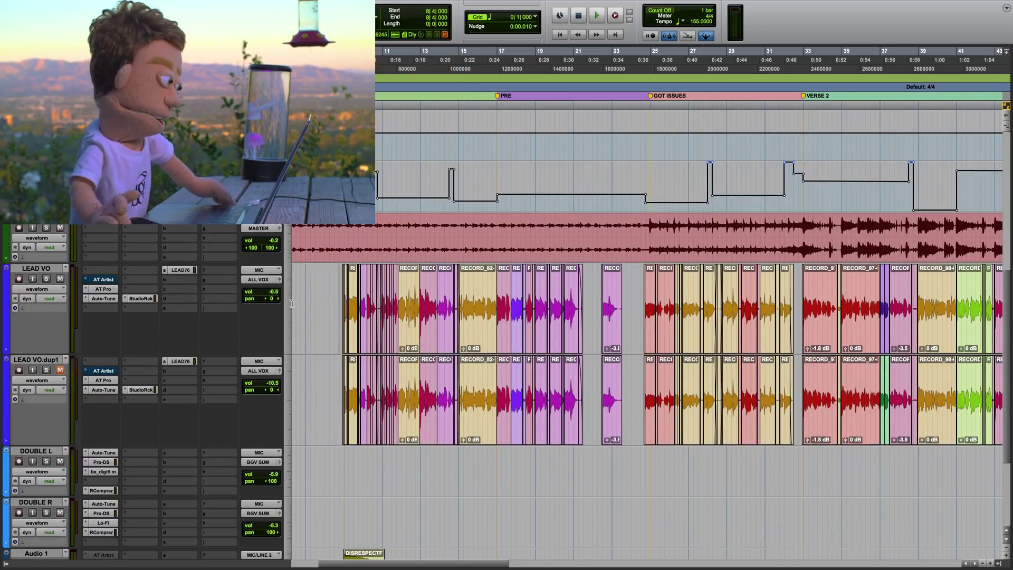
super+click(111, 289)
super+click(109, 280)
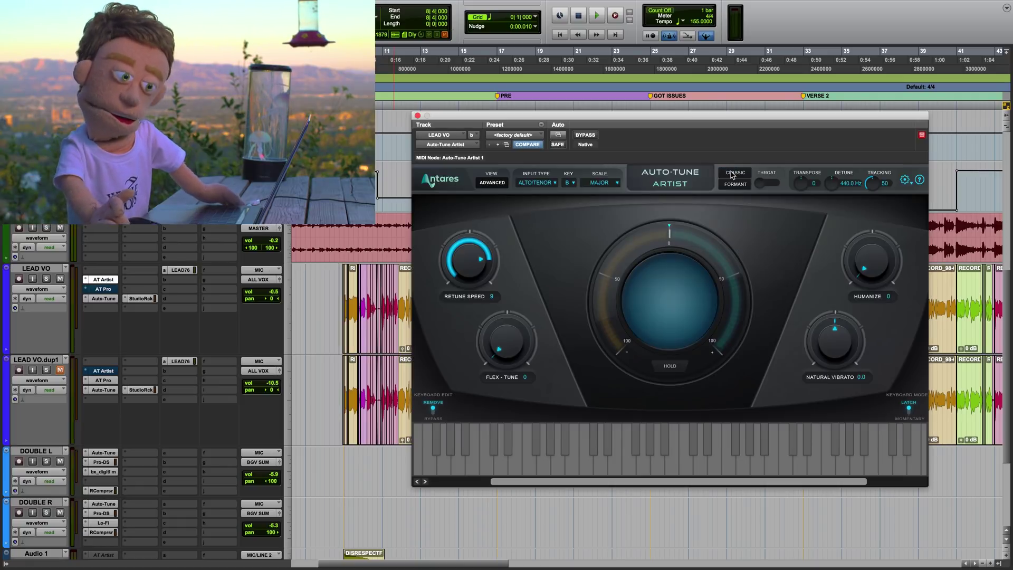
click(736, 184)
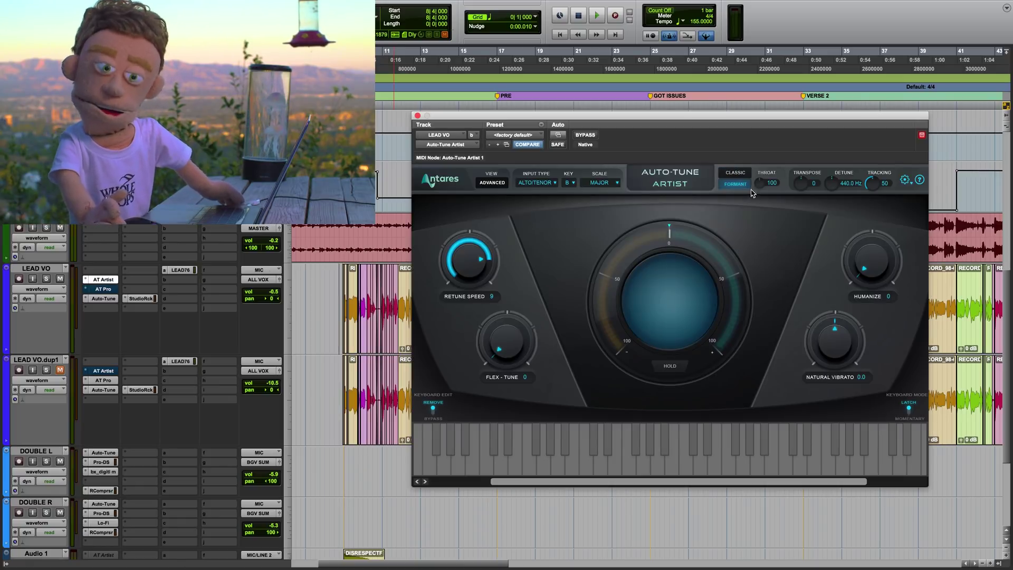
scroll(513, 326, up, 5)
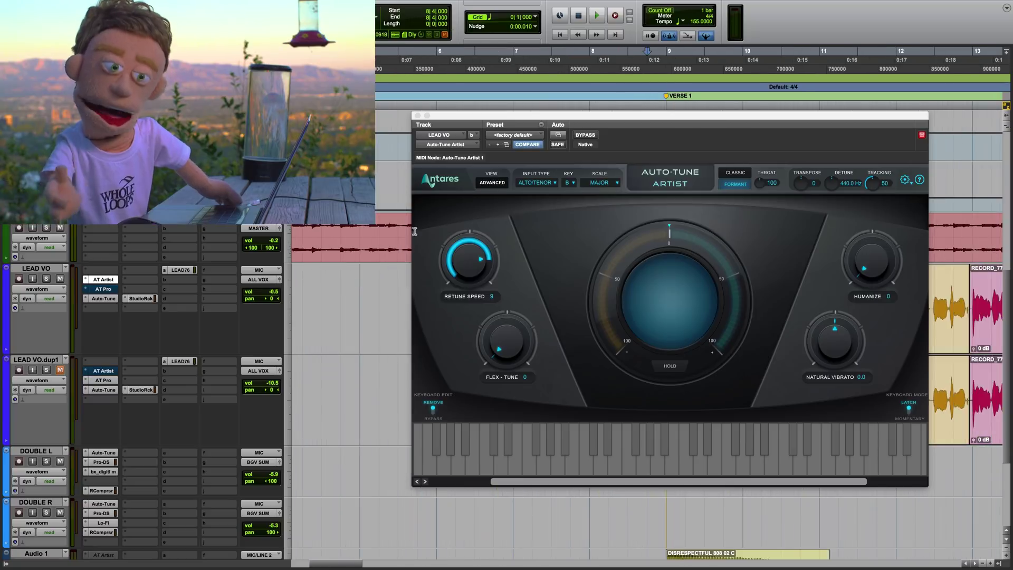
Play back LEAD VO with its Auto-Tune Artist uncovered, exploring Throat, and set Transpose to 1
drag(528, 115, 790, 95)
scroll(514, 325, right, 10)
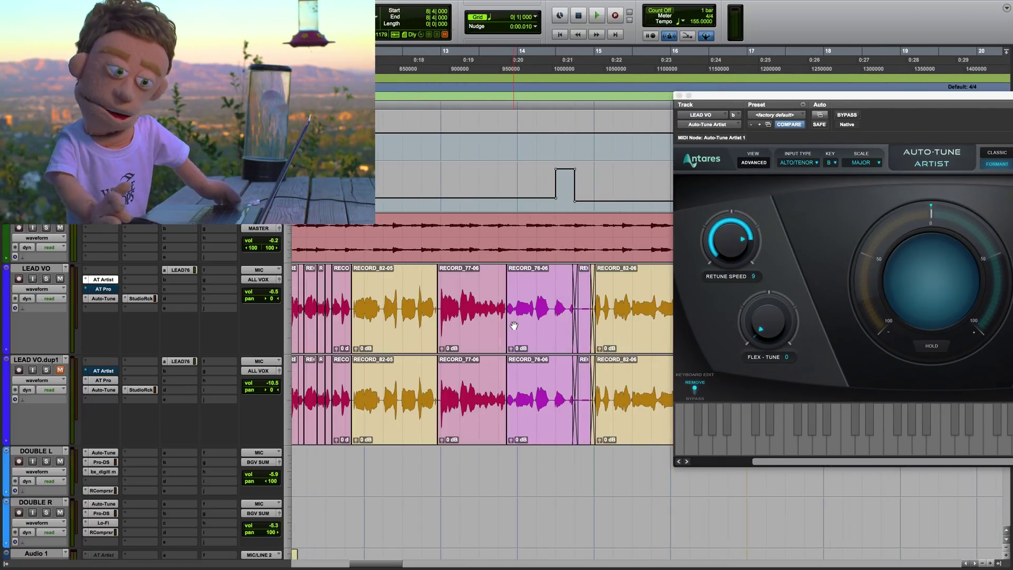
key(space)
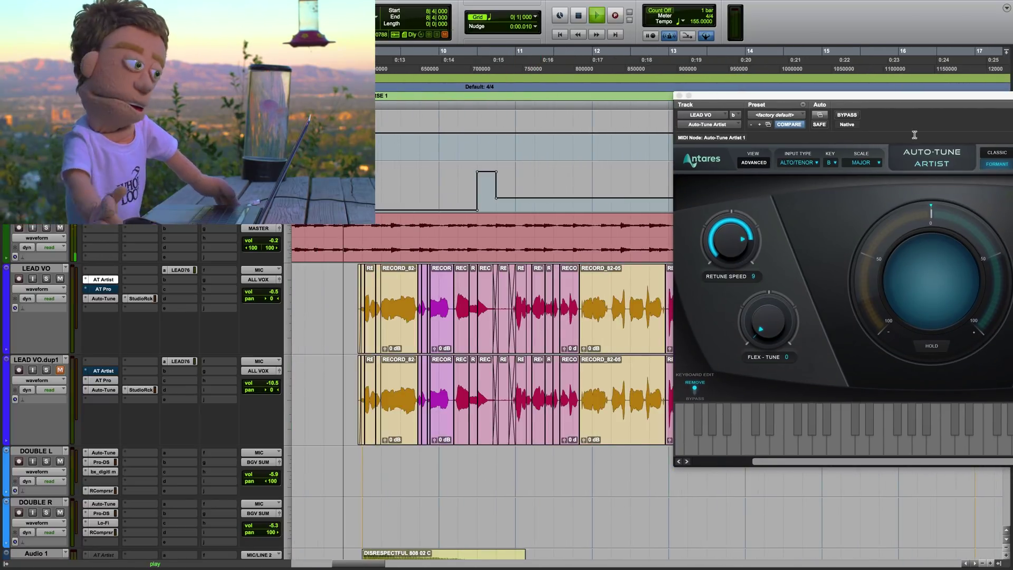
drag(897, 96, 700, 70)
mouse_move(826, 140)
mouse_down()
mouse_move(824, 148)
mouse_move(820, 128)
mouse_move(815, 154)
mouse_move(833, 90)
mouse_move(827, 142)
mouse_up()
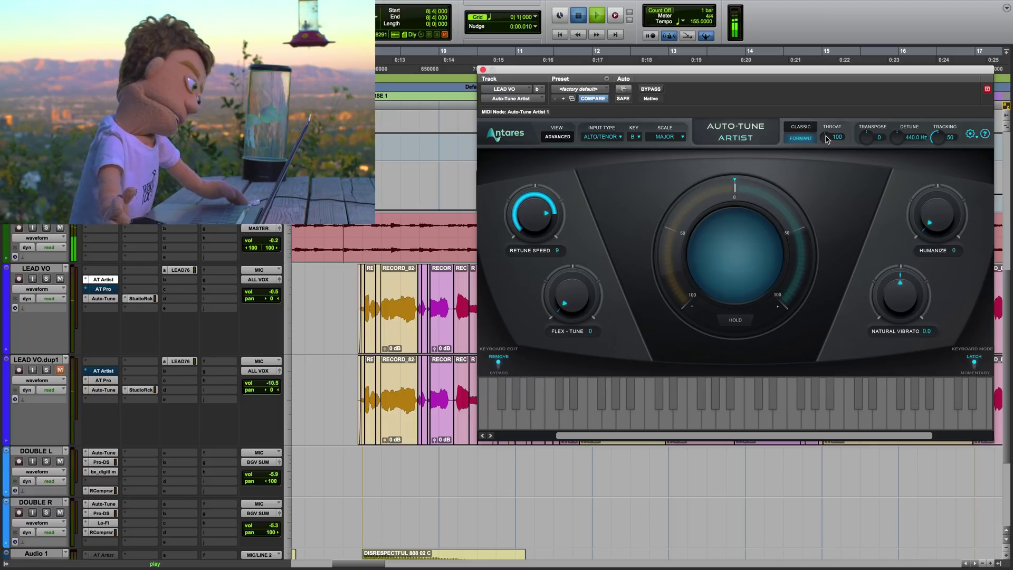
key(space)
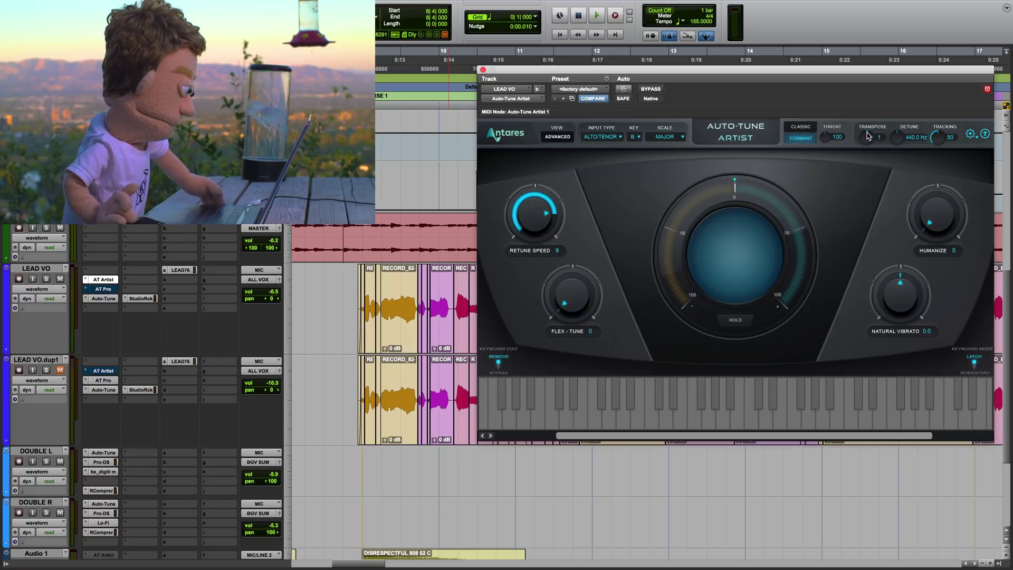
Insert ElastiquePitchV2 (stereo) on the BEAT track and set its linked pitch and timbre to +1.00
click(440, 208)
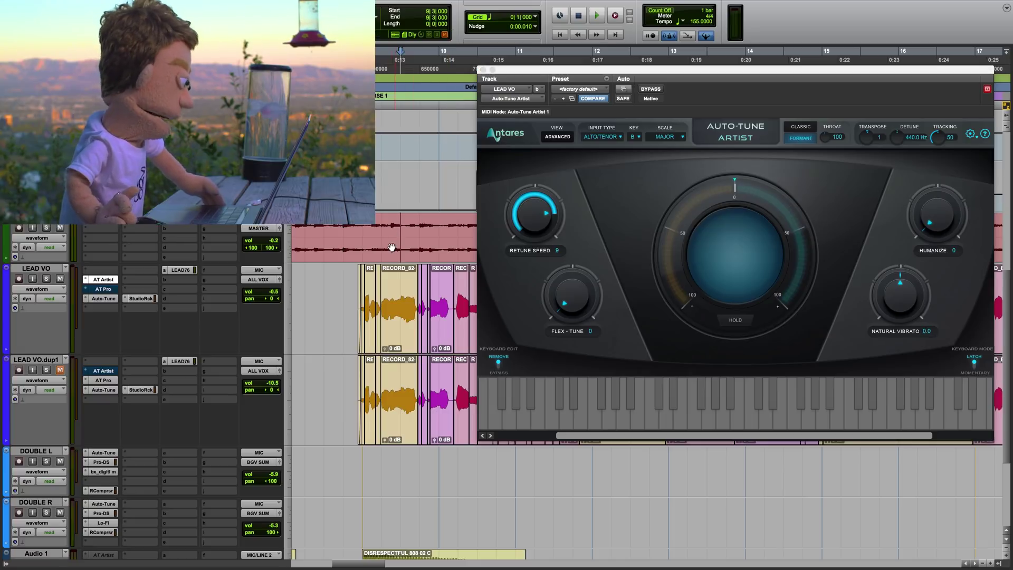
click(105, 228)
text(elast)
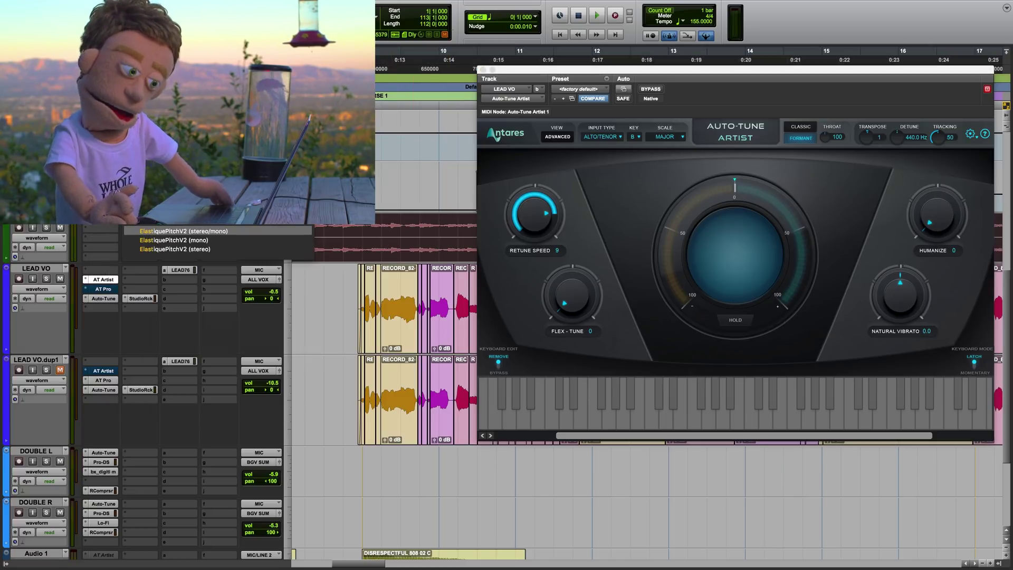
click(179, 250)
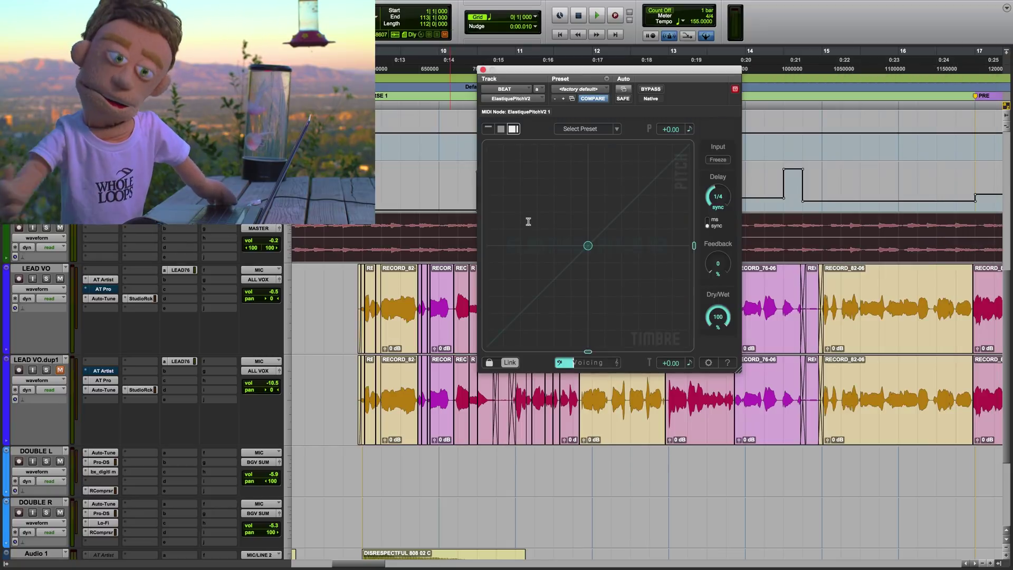
click(668, 364)
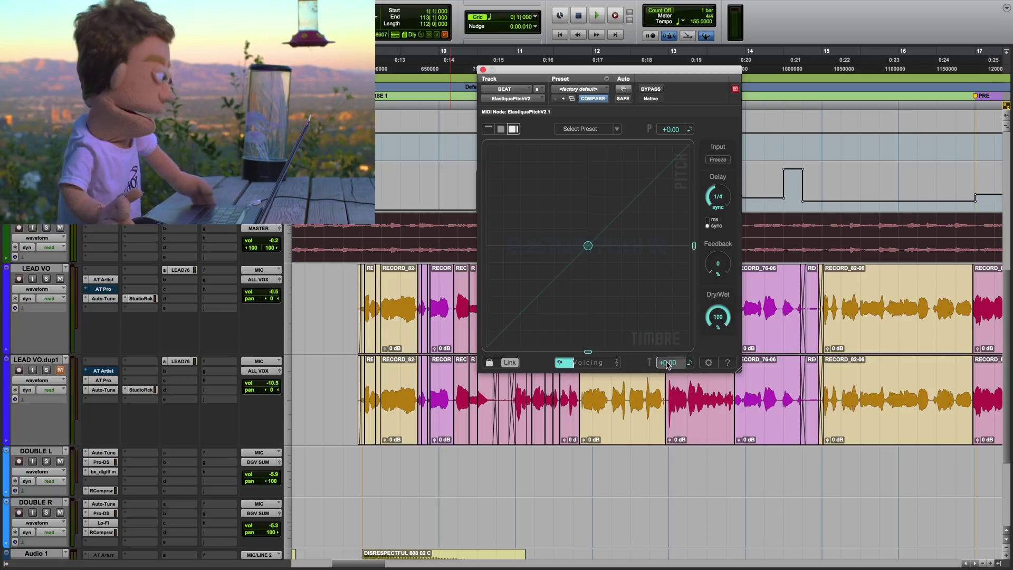
text(1)
key(Return)
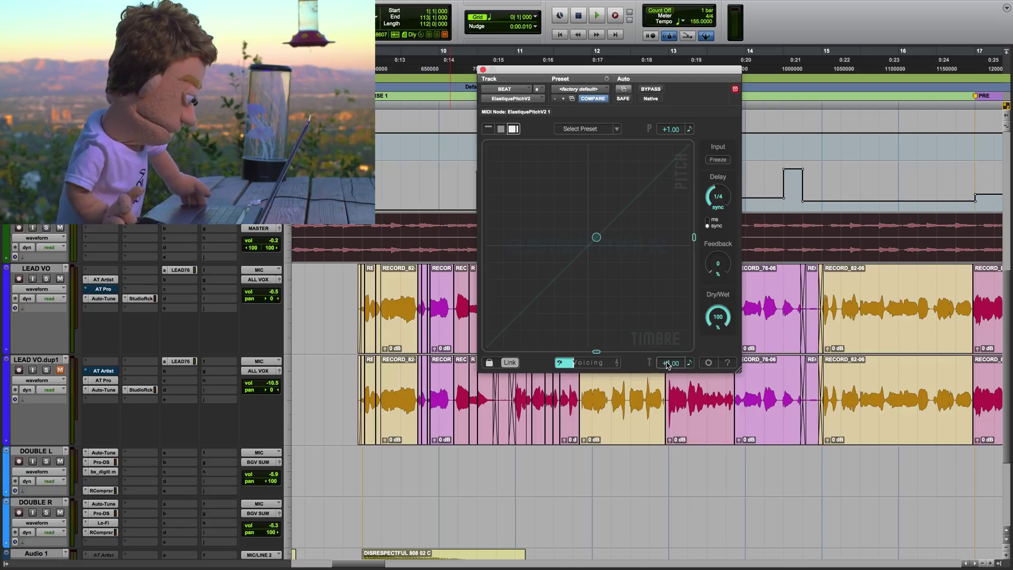
Play back the verse from 9|1|000 to hear LEAD VO's transposed Auto-Tune Artist against the pitch-shifted beat
click(356, 227)
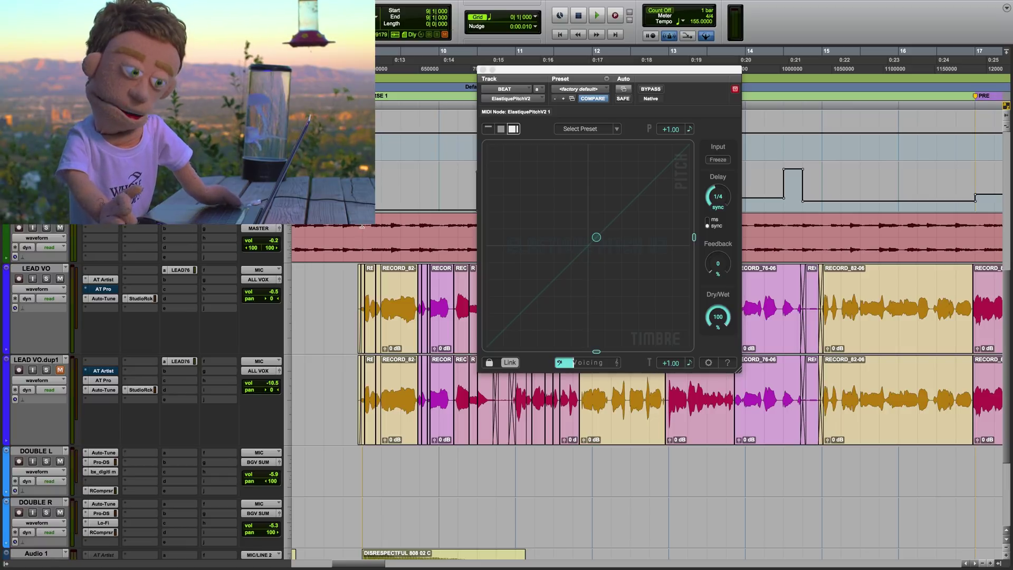
click(103, 380)
key(space)
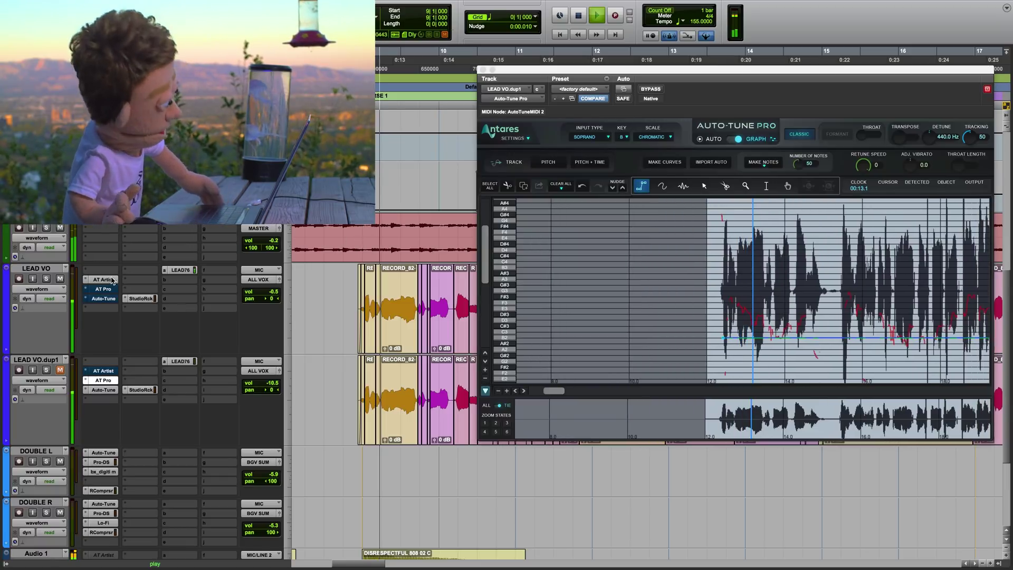
click(111, 279)
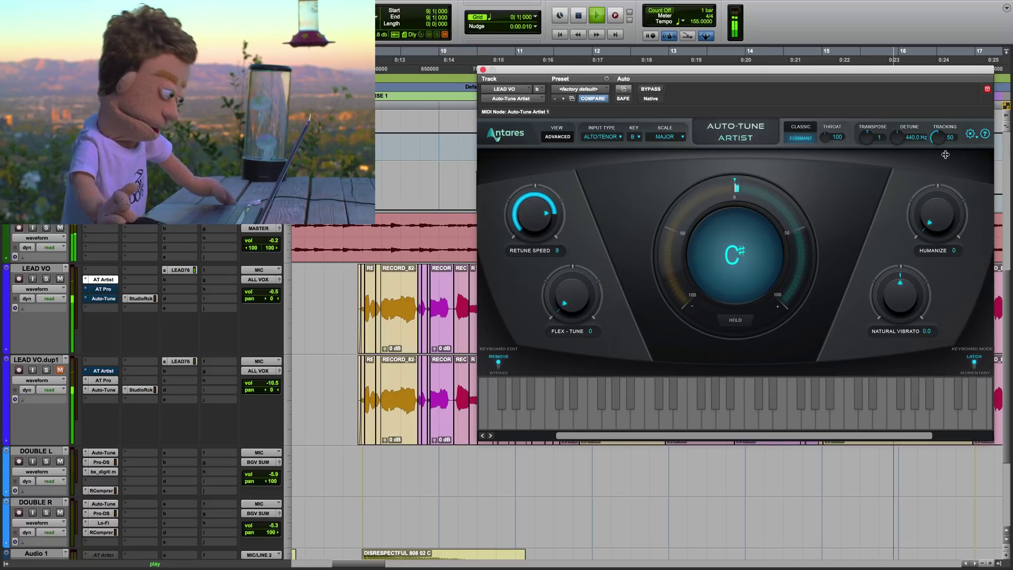
key(space)
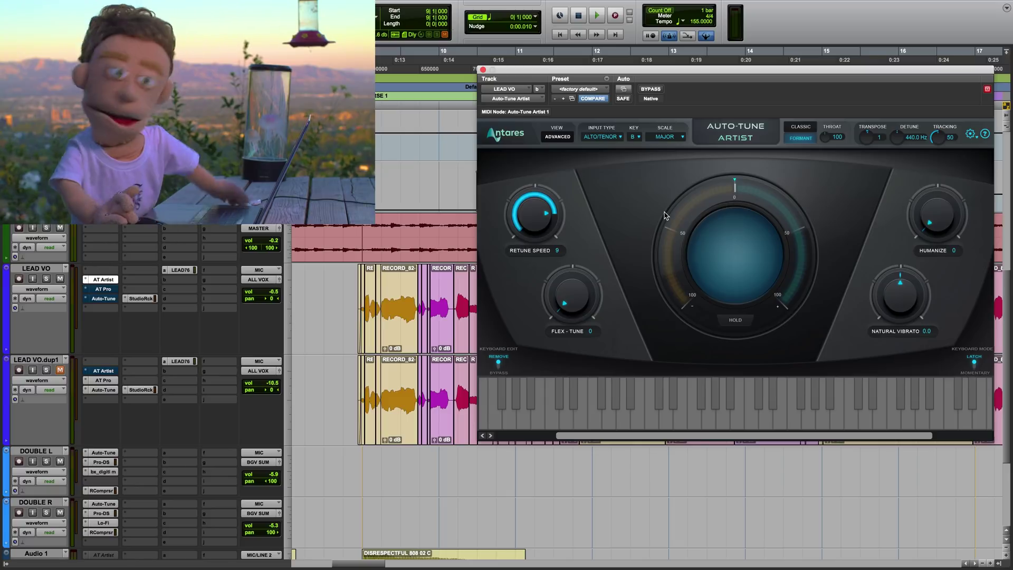
Switch LEAD VO from AT Artist back to its Auto-Tune Realtime insert and bring that plug-in into view
click(483, 70)
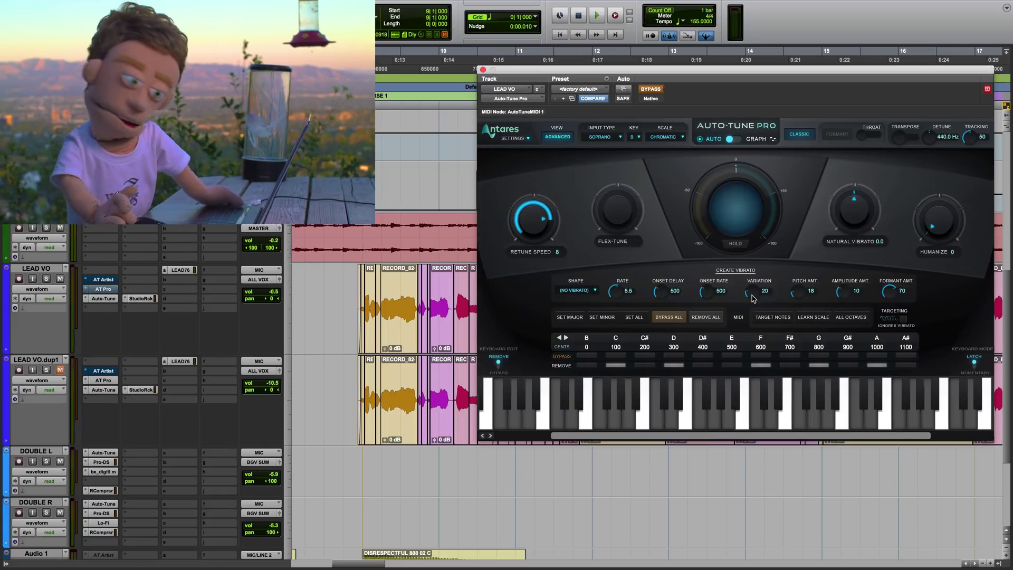
click(482, 69)
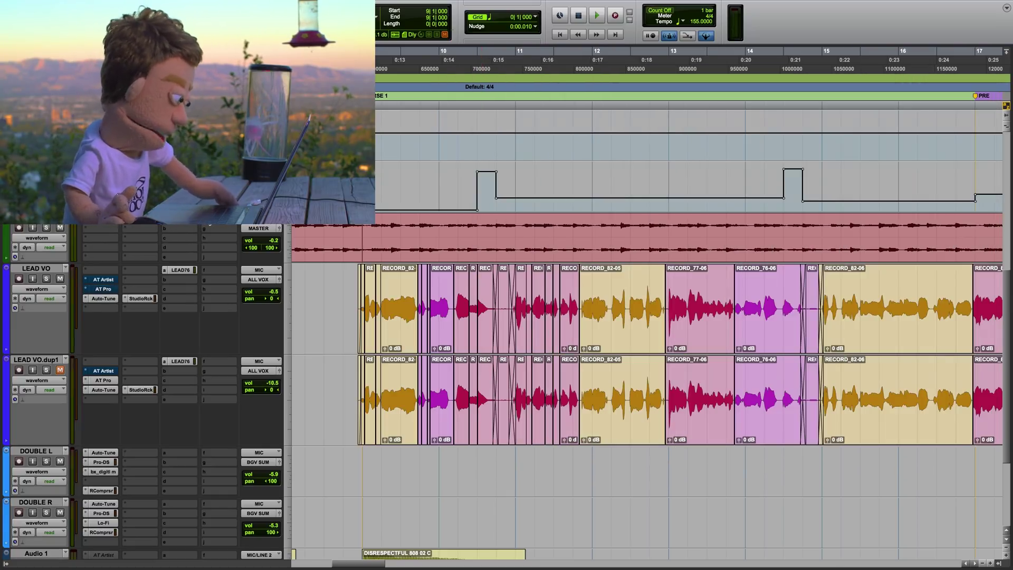
click(106, 299)
drag(735, 70, 445, 66)
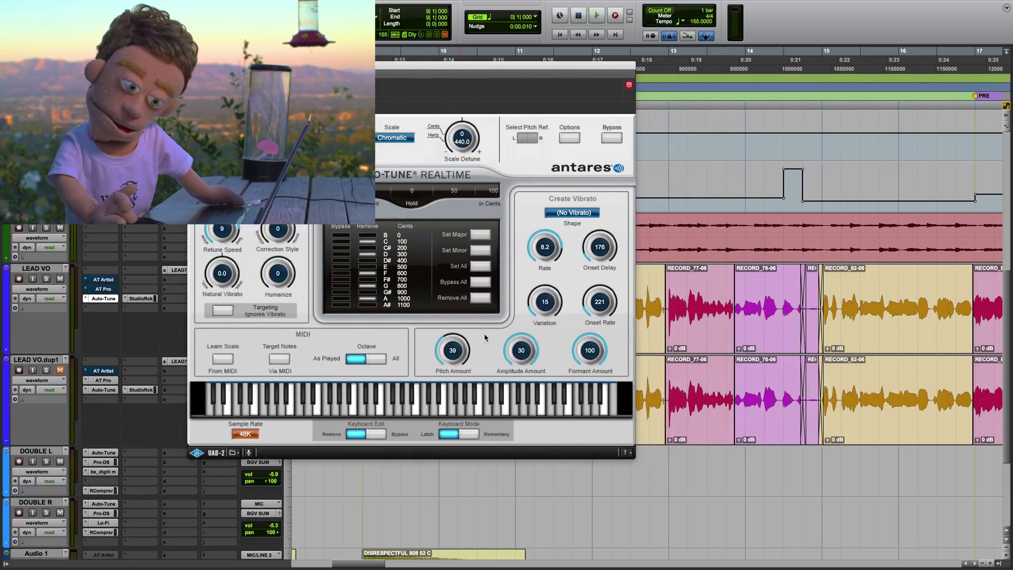
drag(561, 74, 663, 64)
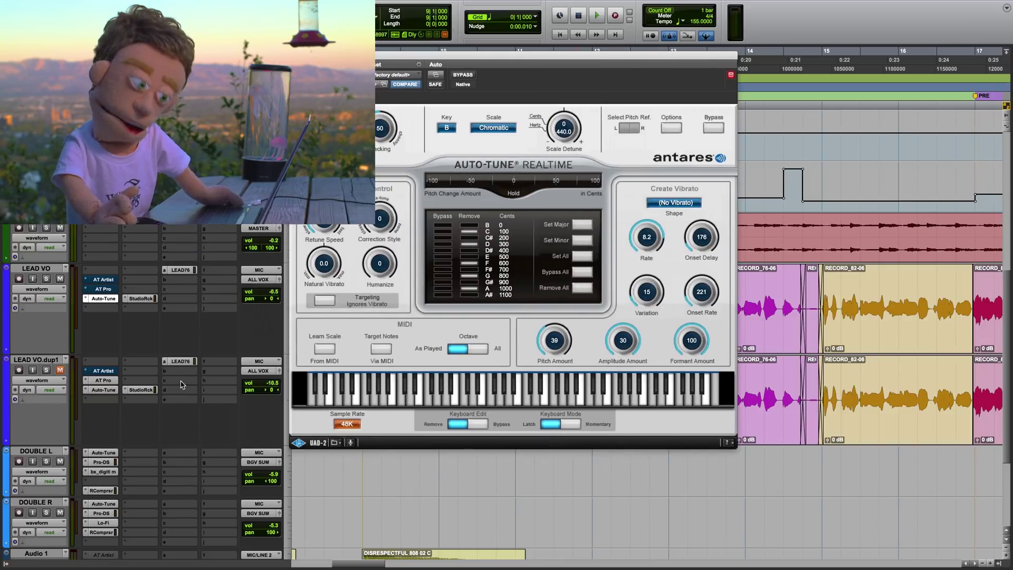
Show LEAD VO's Vib Shape automation and play back from 48|3|000, muting the BEAT track
click(46, 289)
mouse_move(151, 335)
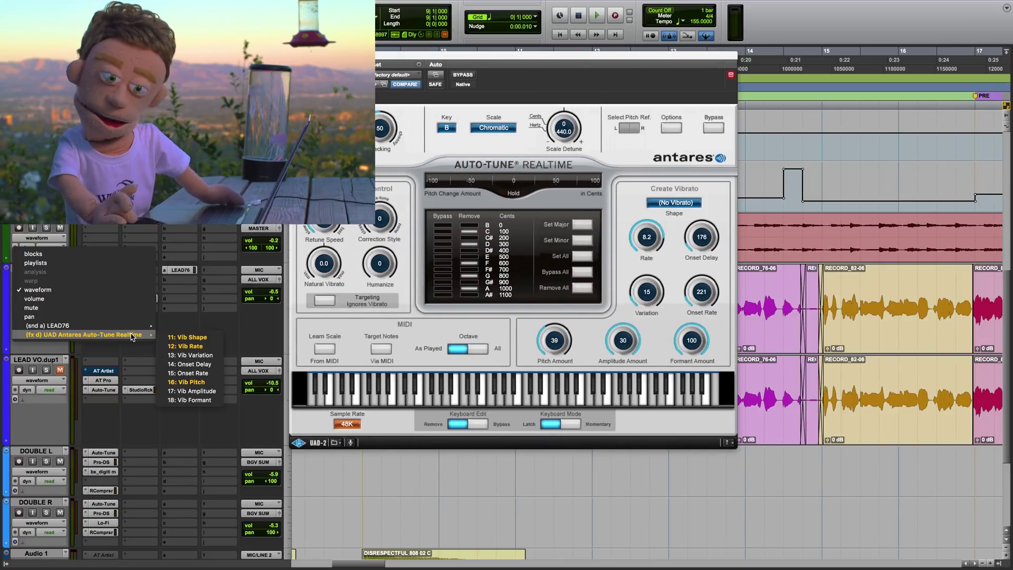
click(185, 337)
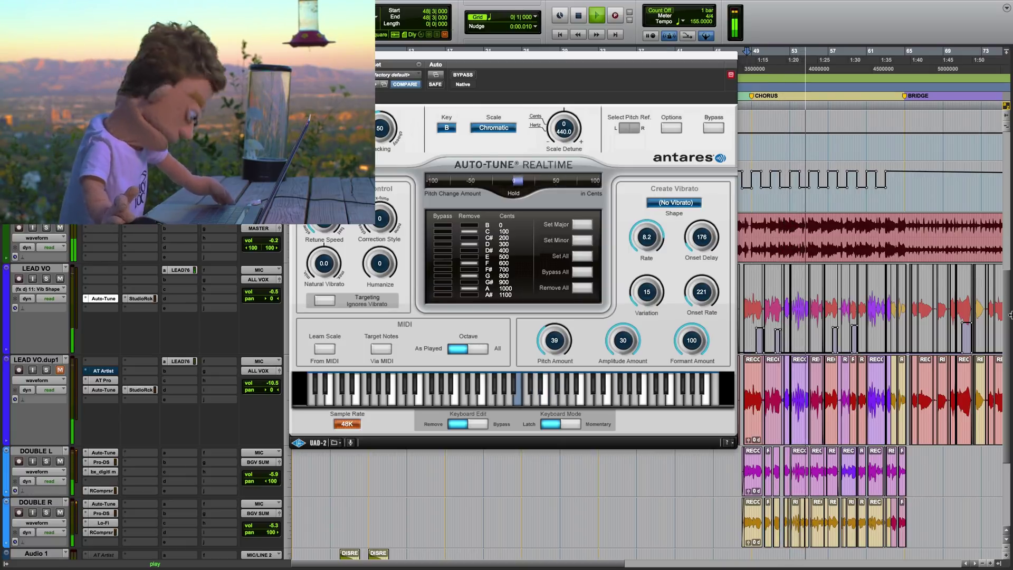
click(60, 228)
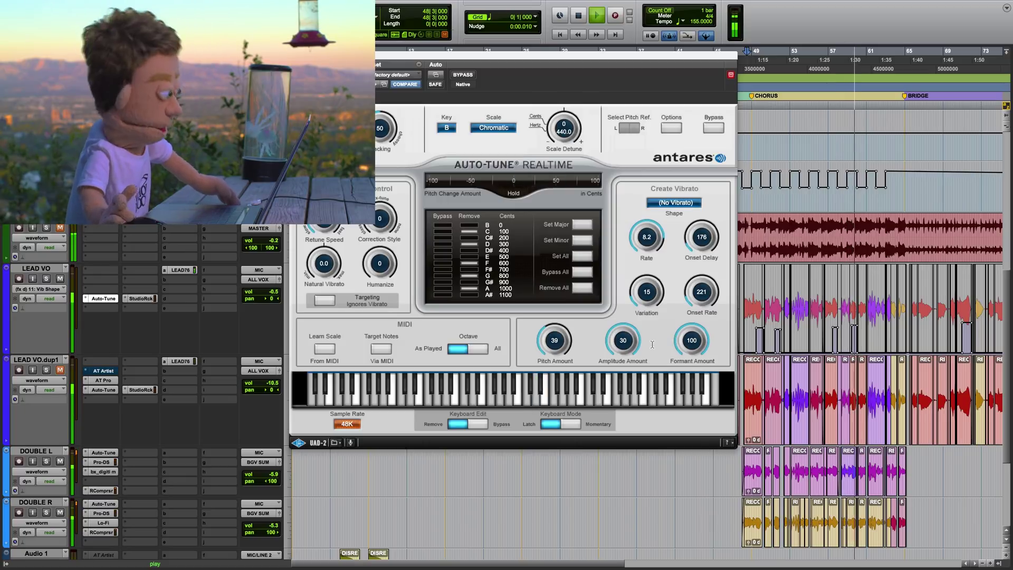
key(space)
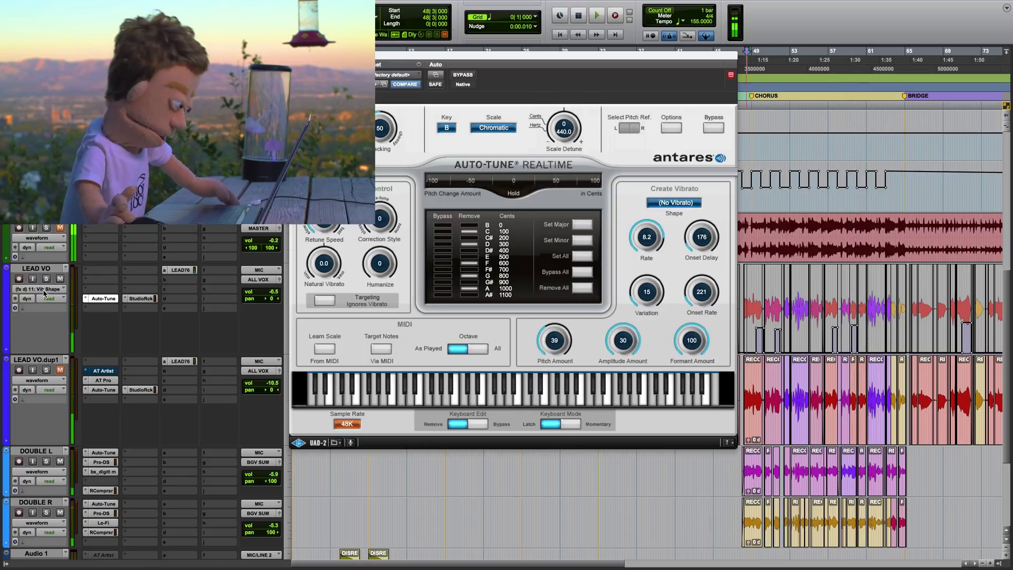
Show LEAD VO's Vib Pitch automation, examine its dips in the chorus and bridge, and play back from 70|1|000
click(37, 289)
click(191, 337)
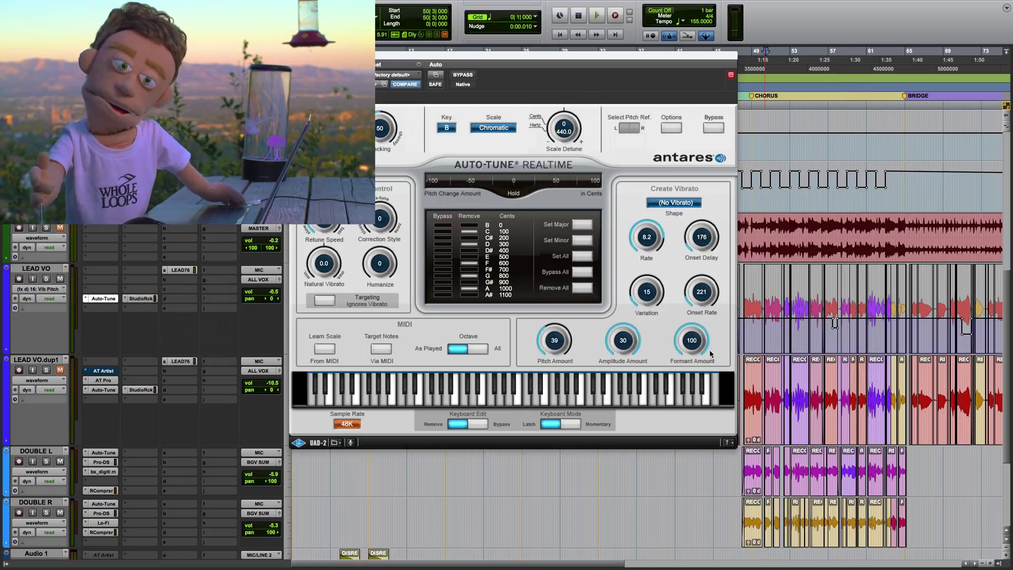
drag(828, 313, 978, 314)
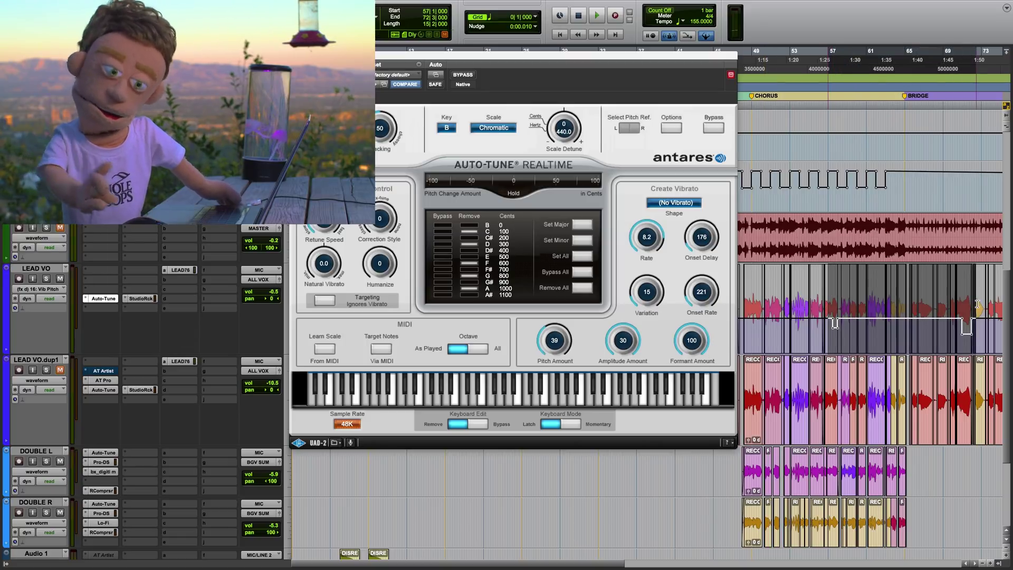
click(834, 309)
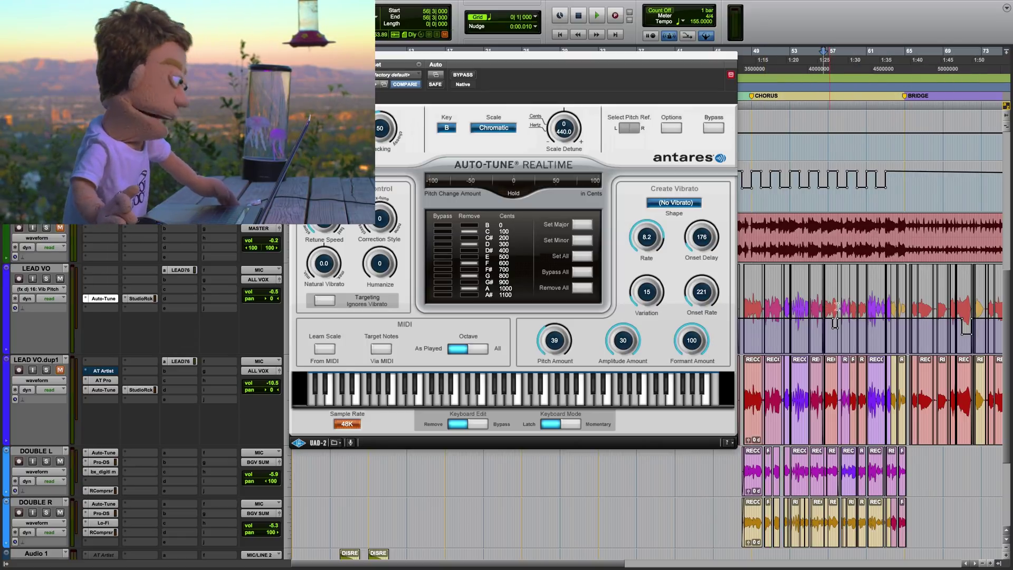
click(954, 305)
key(space)
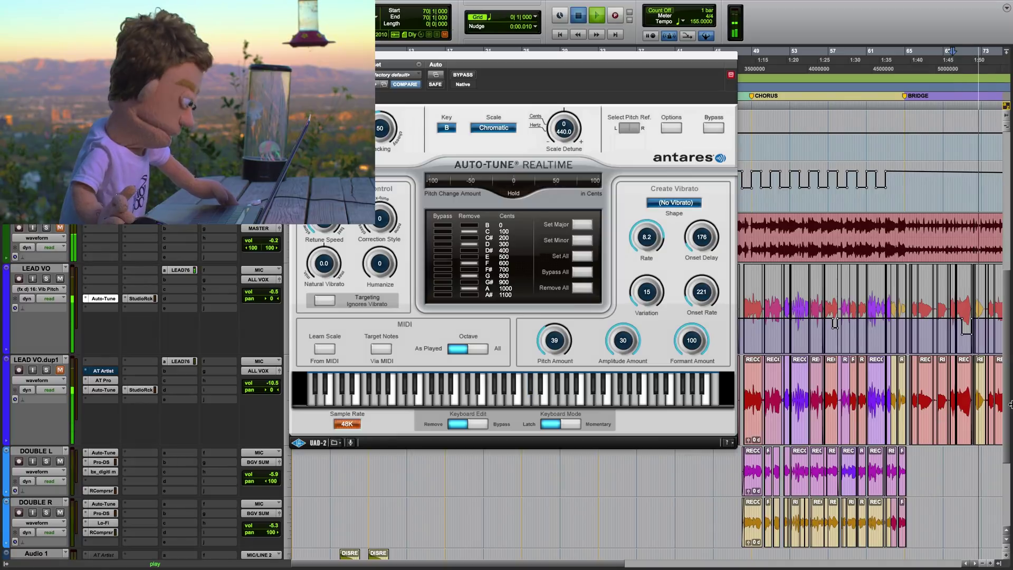
key(space)
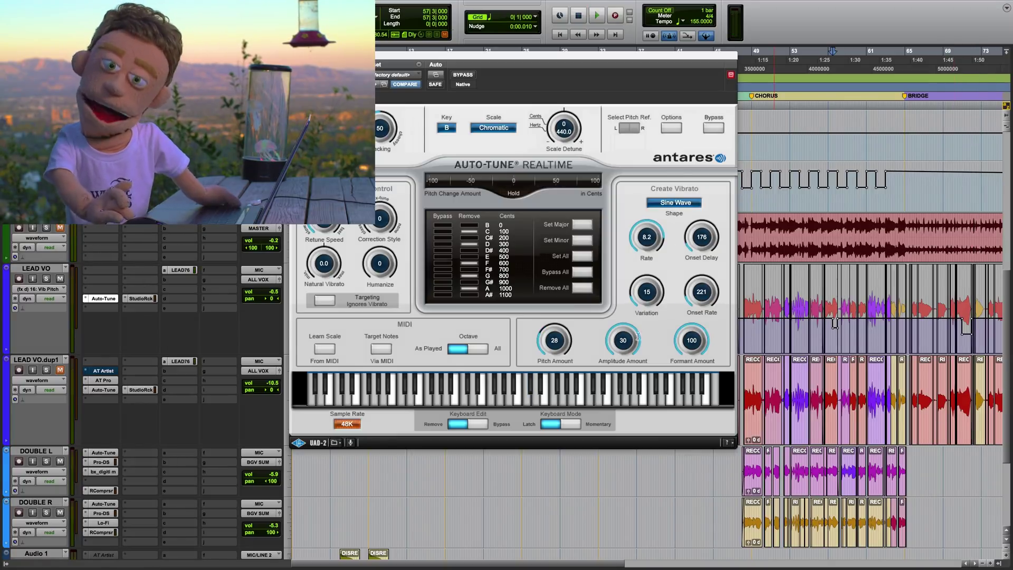
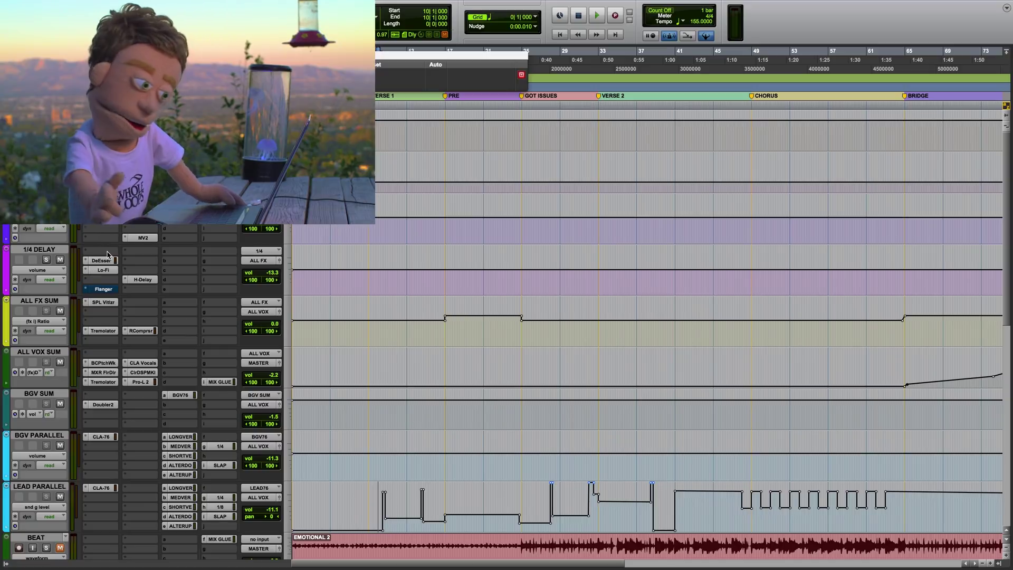
Examine the H-Delay settings on the 1/4 DELAY track and close the plug-in
click(141, 280)
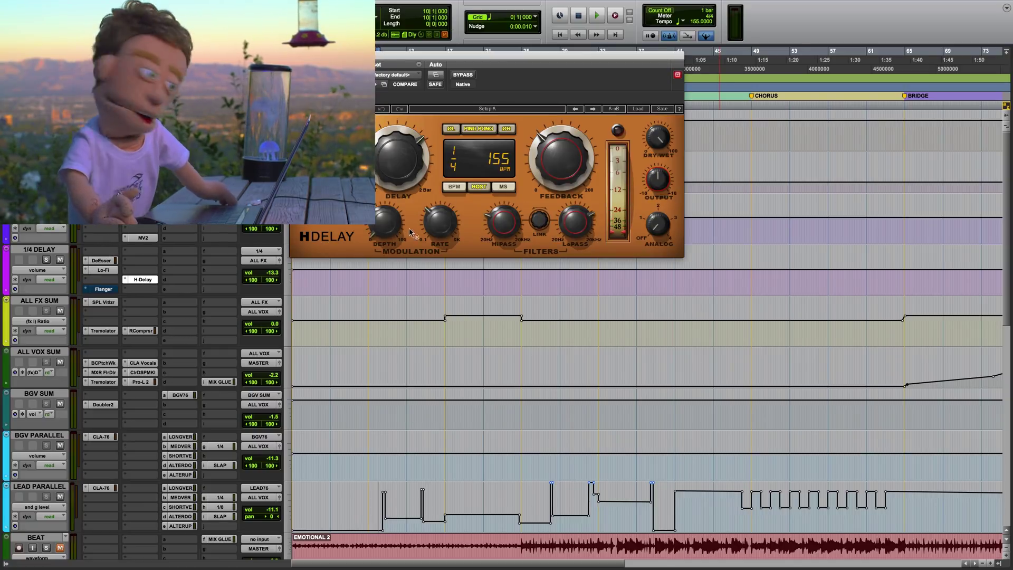
click(141, 280)
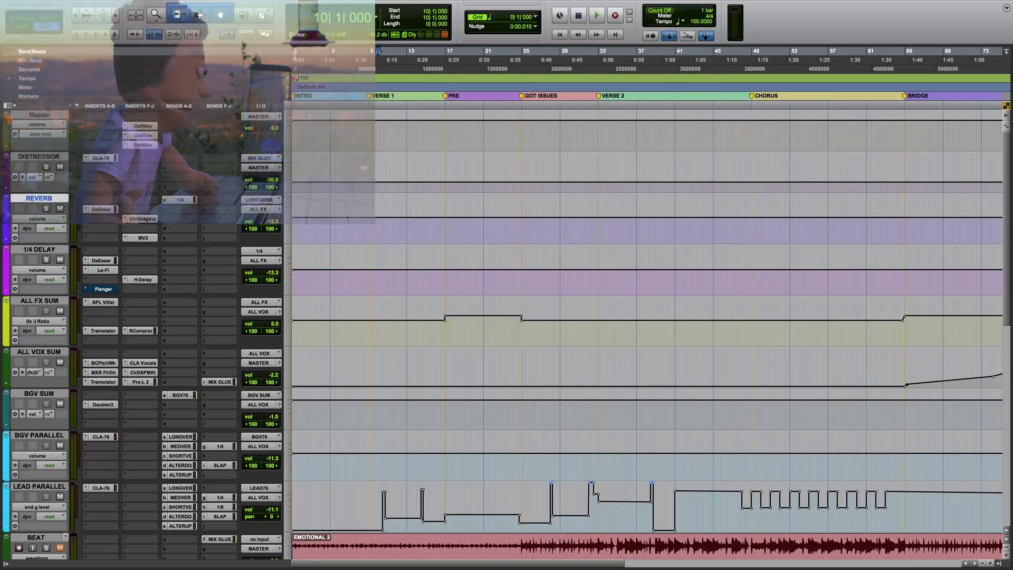
Insert Auto-Tune Artist (stereo) after the DeEsser on the REVERB track
click(107, 220)
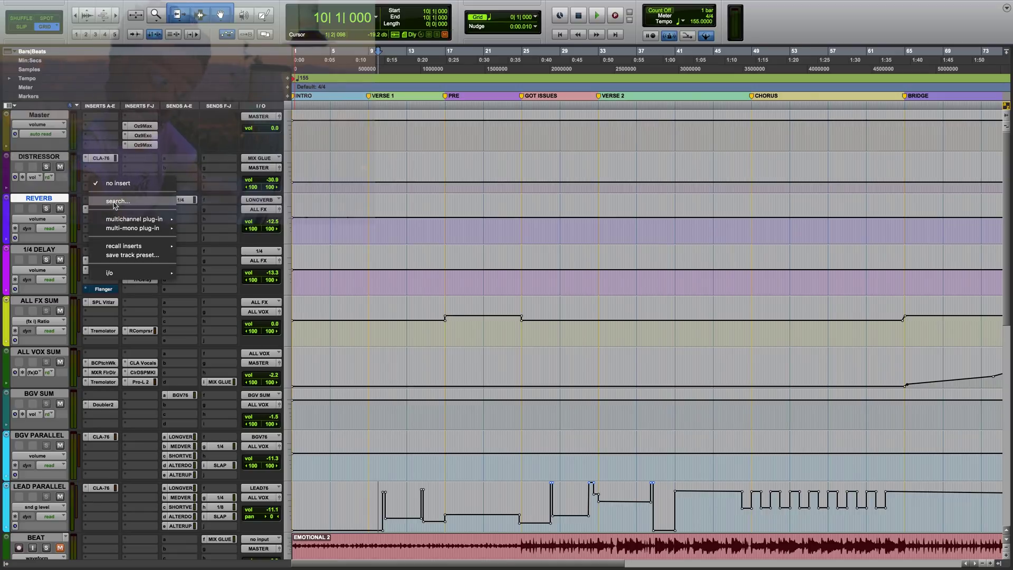
key(Escape)
click(114, 206)
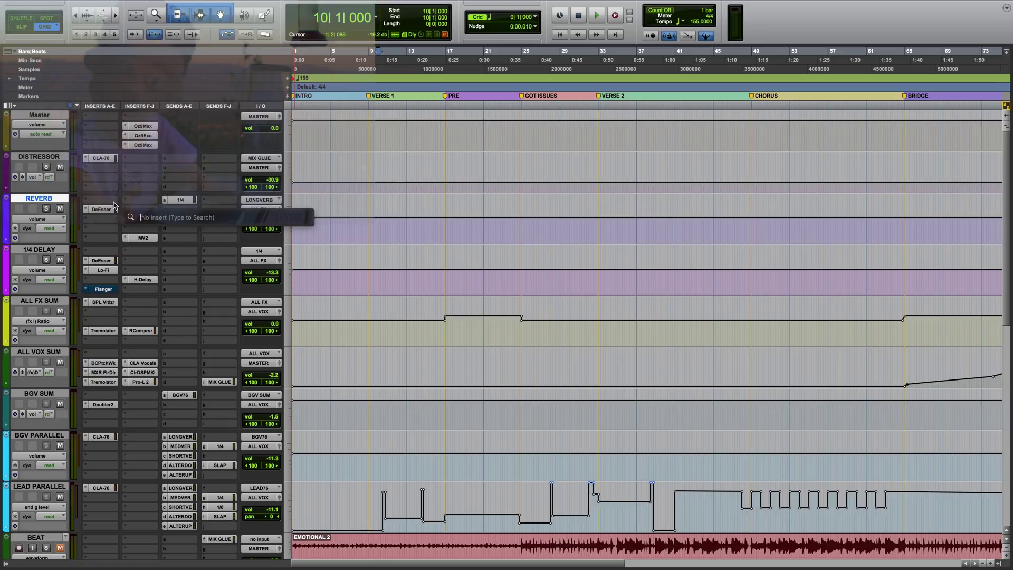
text(art)
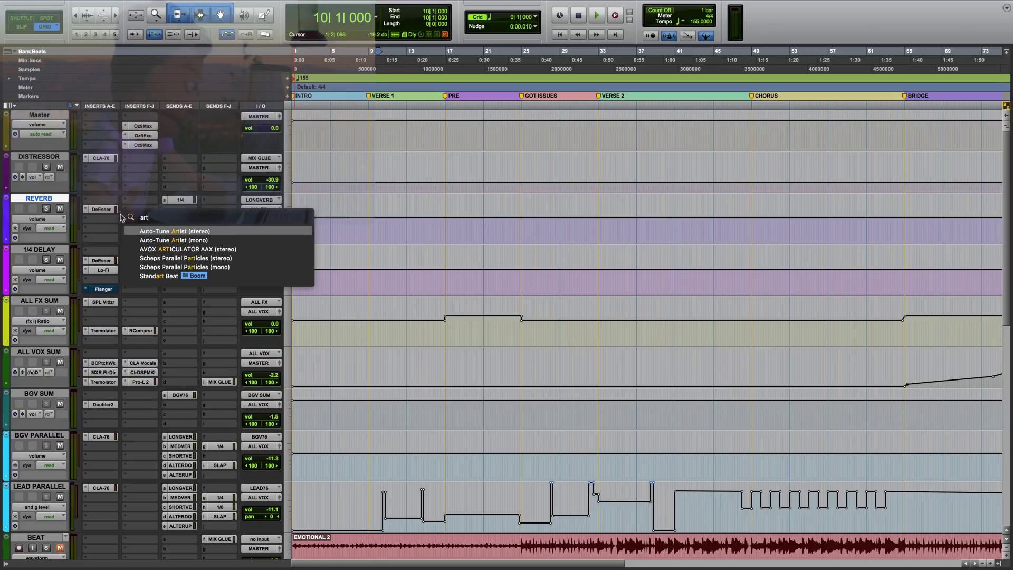
key(Escape)
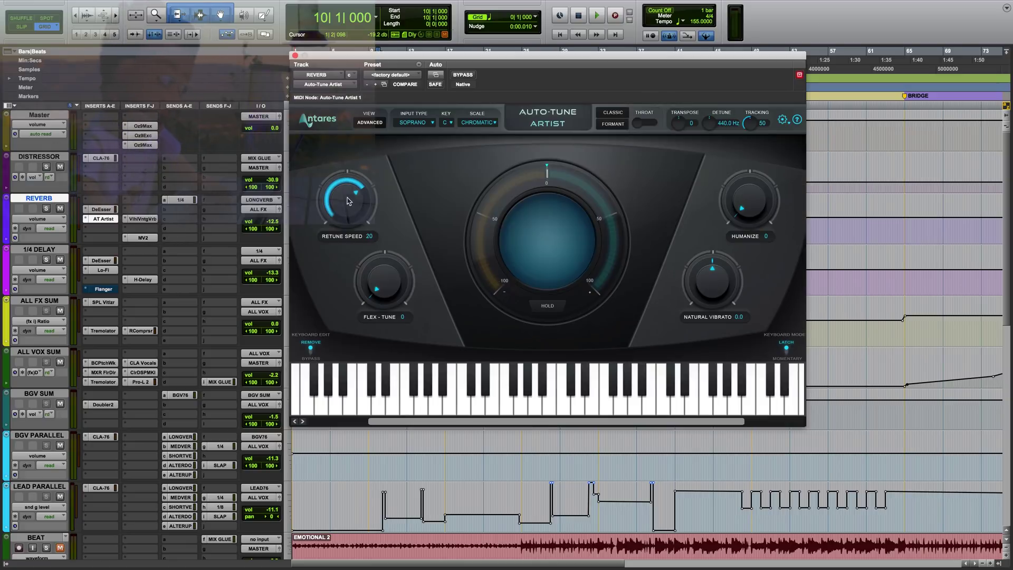
Set REVERB's Auto-Tune Artist to Alto/Tenor input, key B and Retune Speed 0, and show its Advanced view
click(416, 122)
click(423, 142)
click(446, 123)
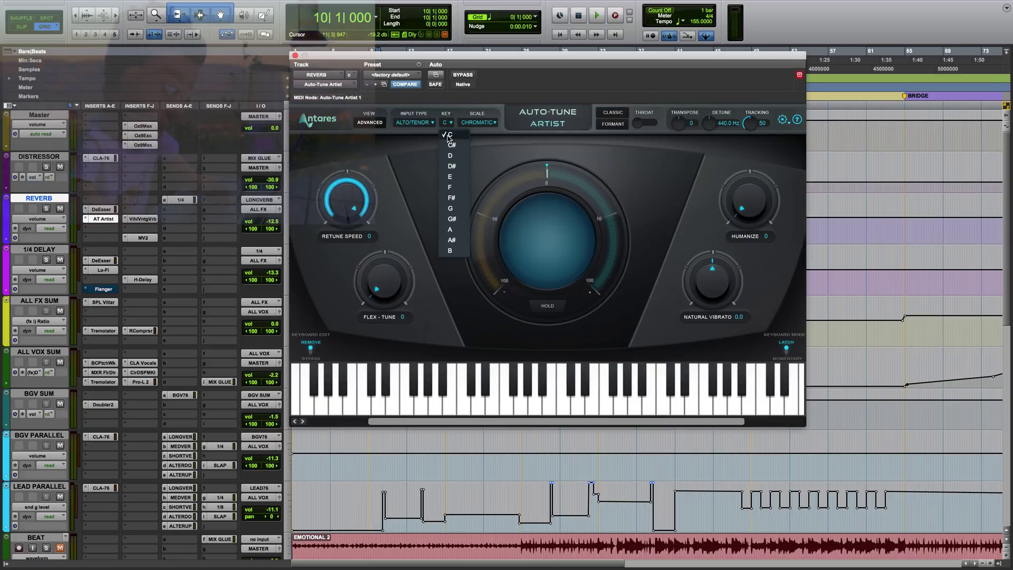
click(364, 122)
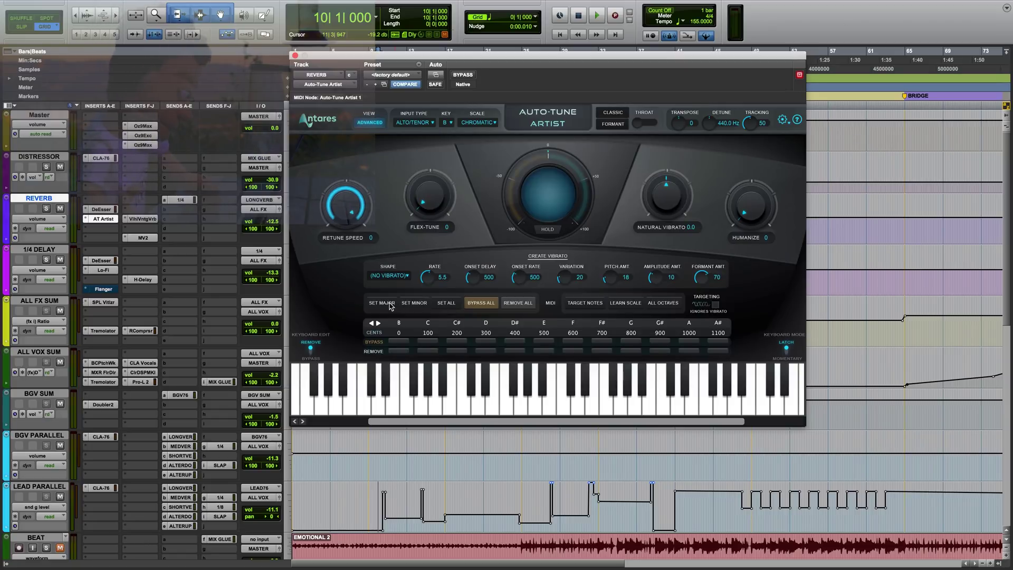
Set the allowed notes to B major in REVERB's Auto-Tune Artist and audition the song from 10|1|000
click(391, 304)
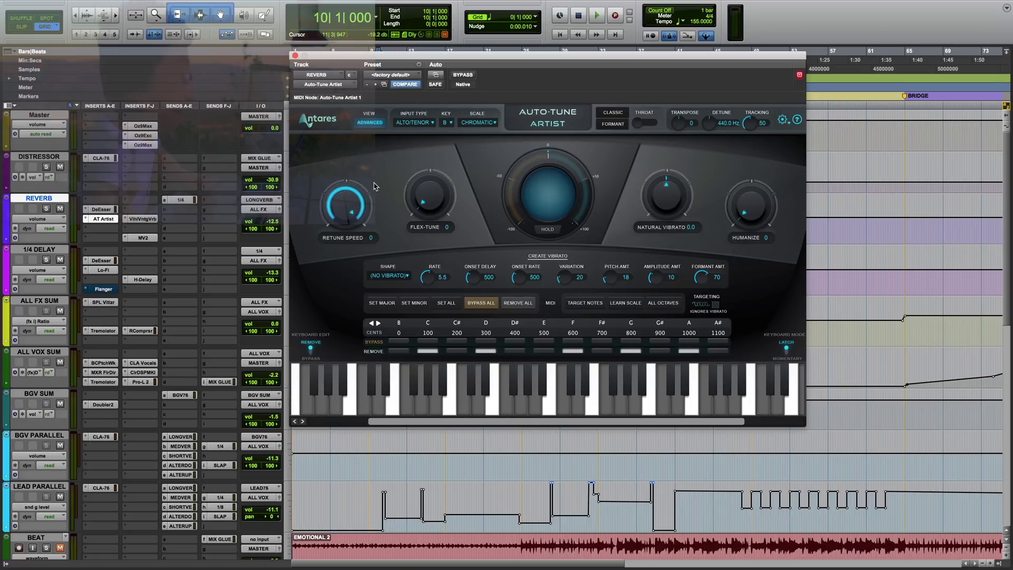
drag(399, 54, 575, 90)
click(275, 227)
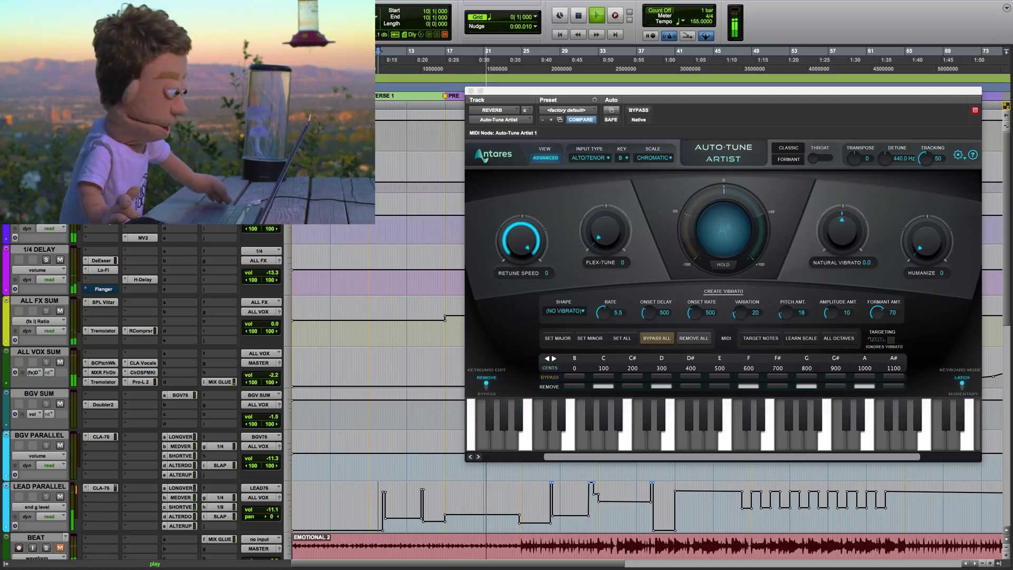
key(space)
Examine the lead vocal and double tracks below the effects returns, and return to the 1/4 DELAY track
scroll(152, 225, down, 5)
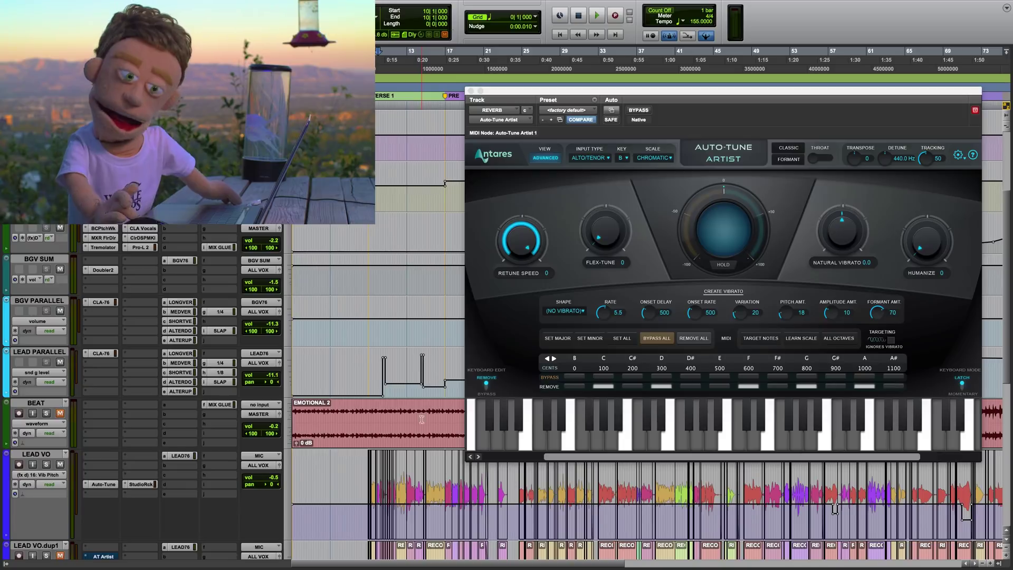
scroll(429, 477, up, 5)
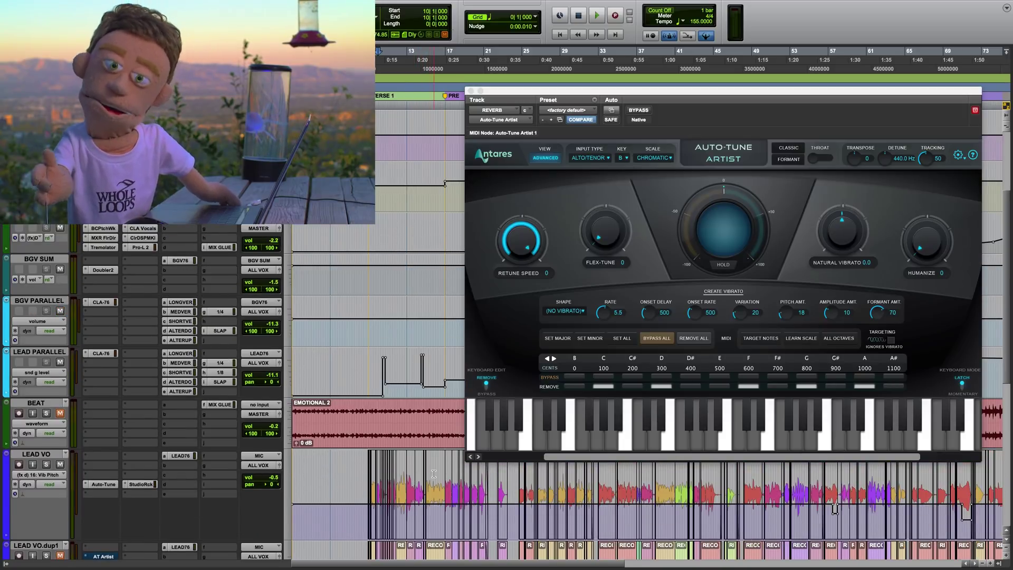
scroll(529, 532, down, 5)
scroll(530, 532, right, 2)
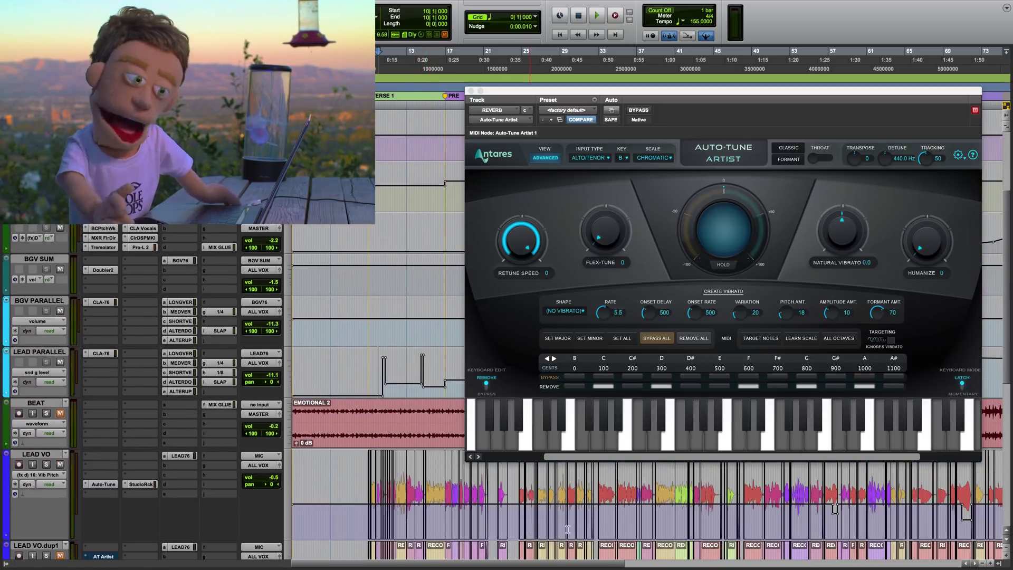
scroll(654, 523, down, 5)
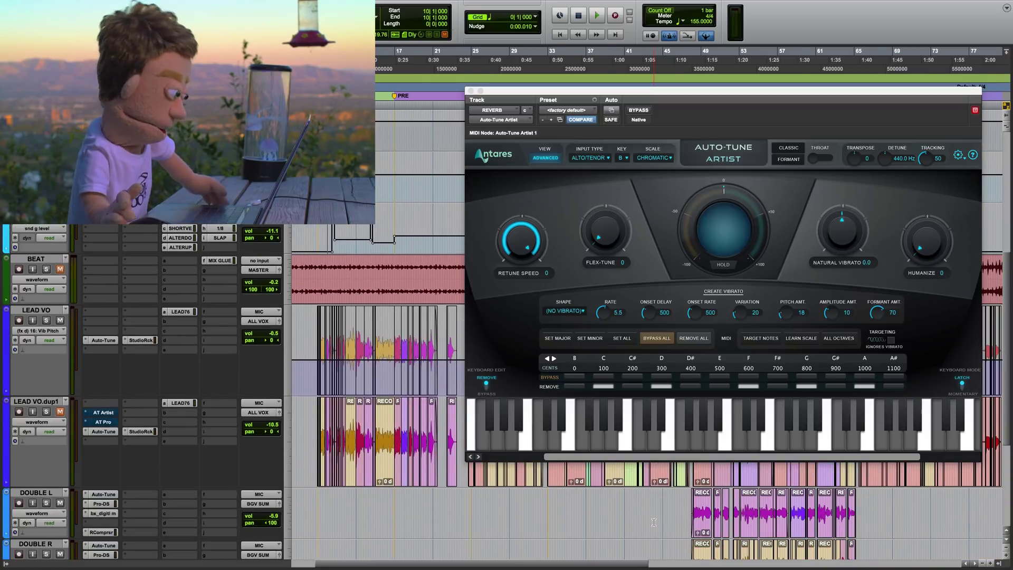
scroll(653, 523, left, 2)
scroll(654, 522, up, 10)
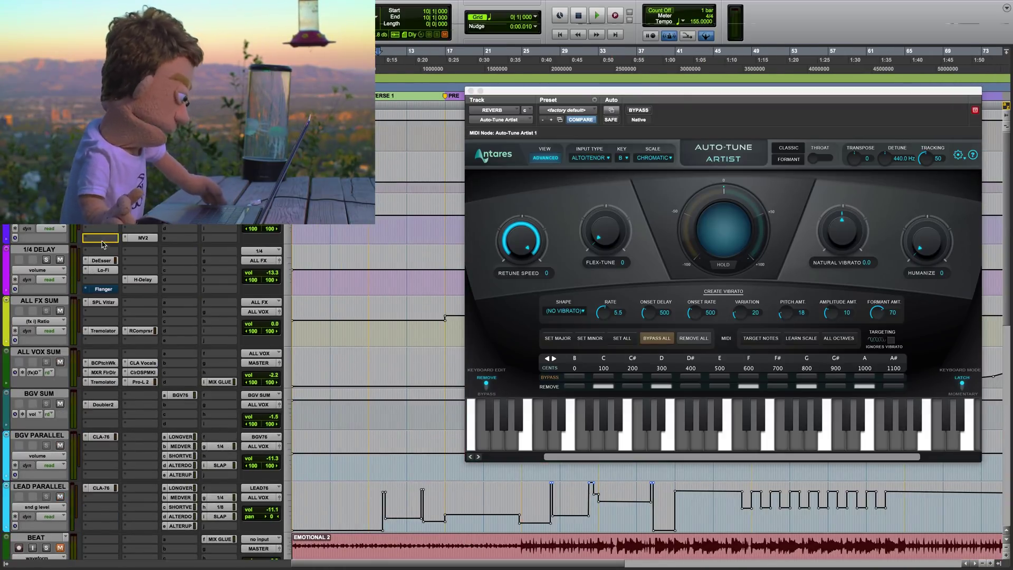
Copy REVERB's Auto-Tune Artist to 1/4 DELAY ahead of the DeEsser and open it during playback from 8|4|000
key(space)
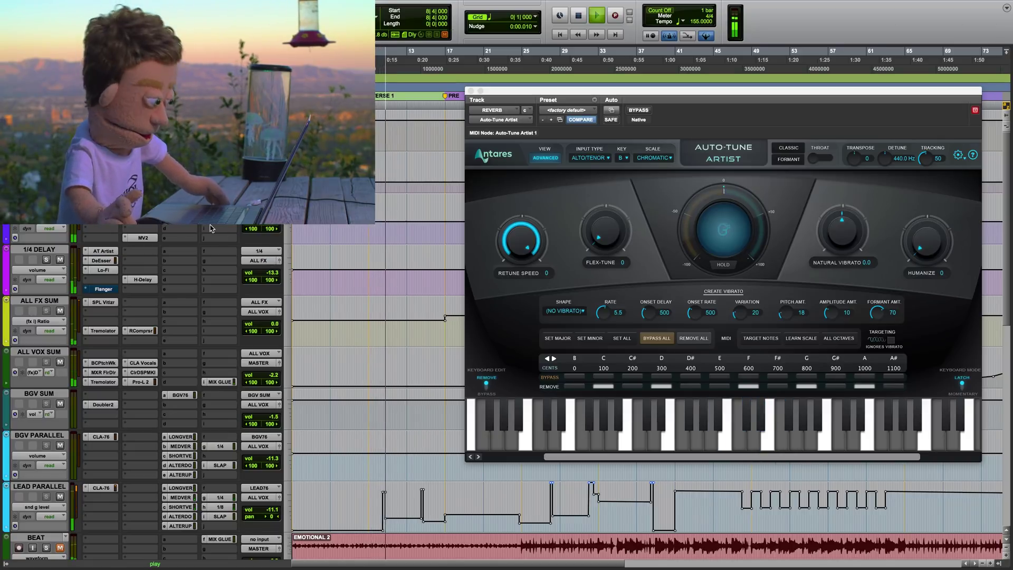
click(102, 251)
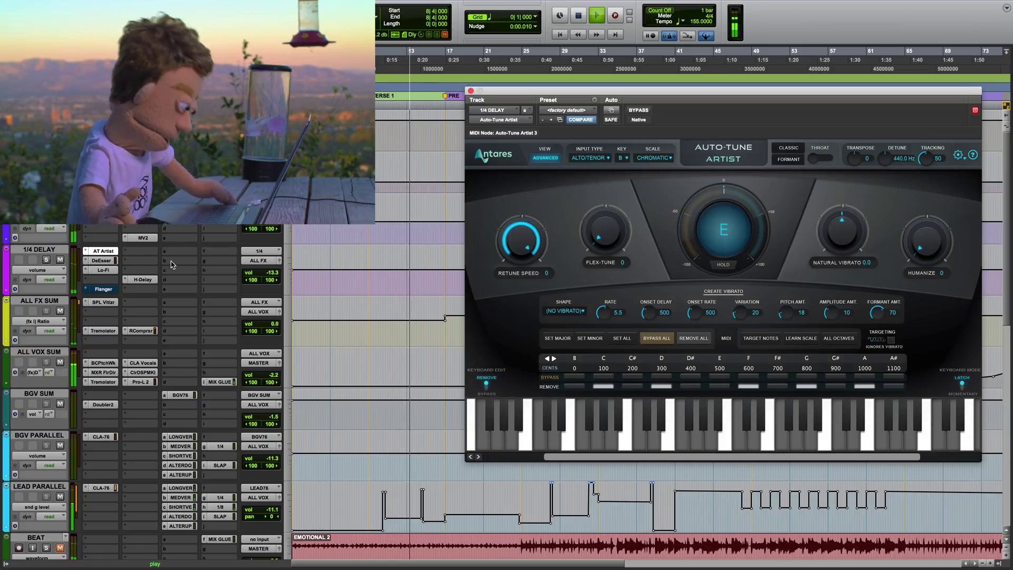